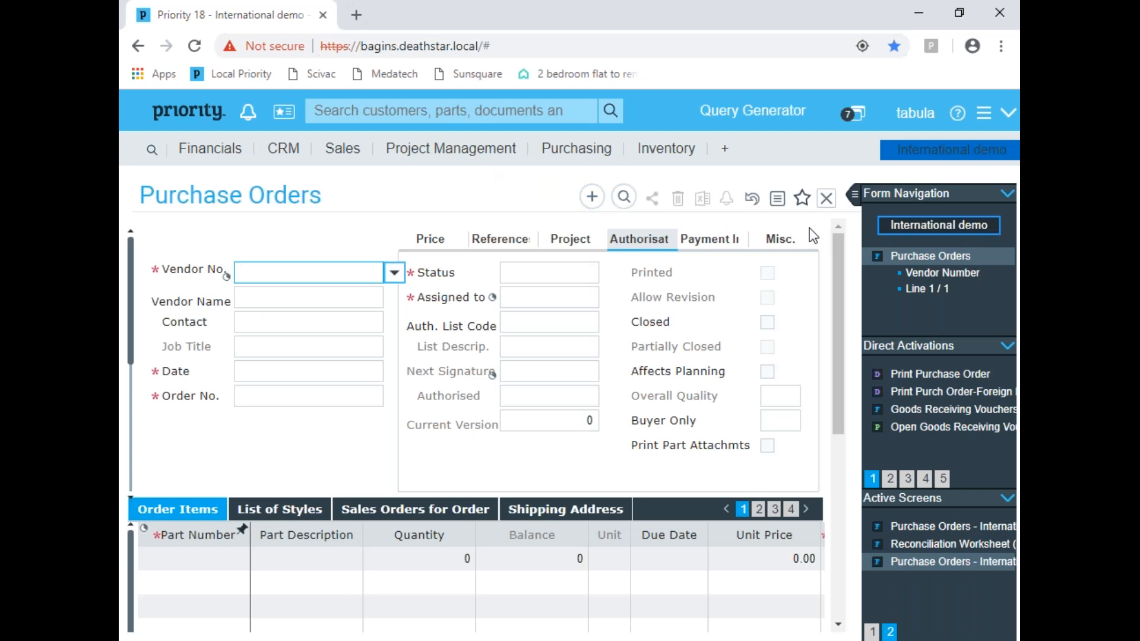
right_click(279, 269)
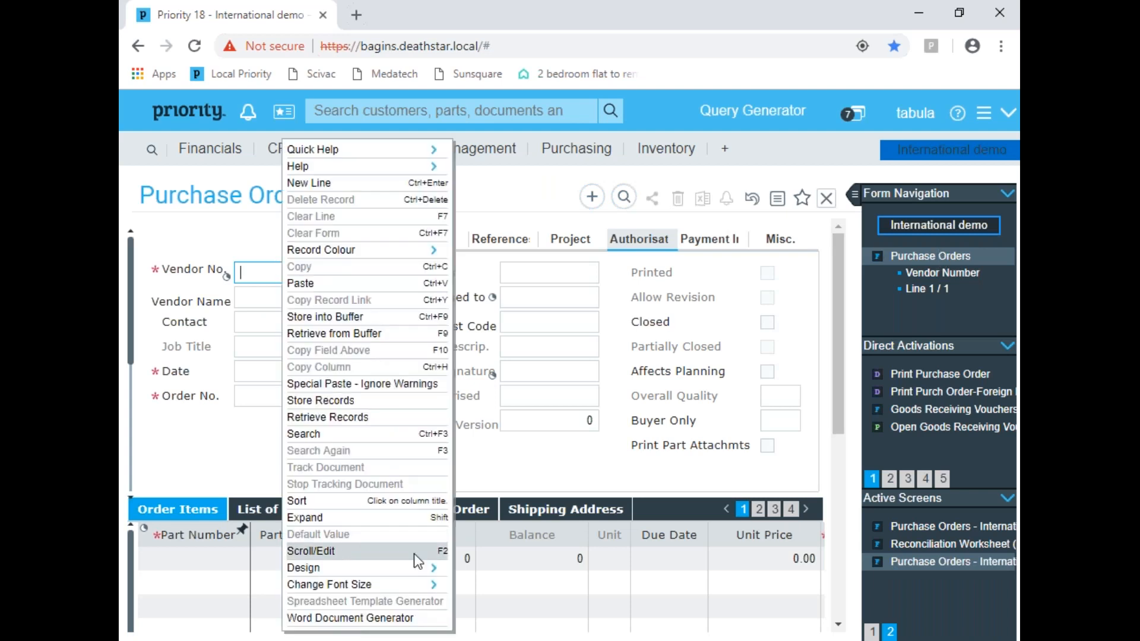
mouse_move(414, 565)
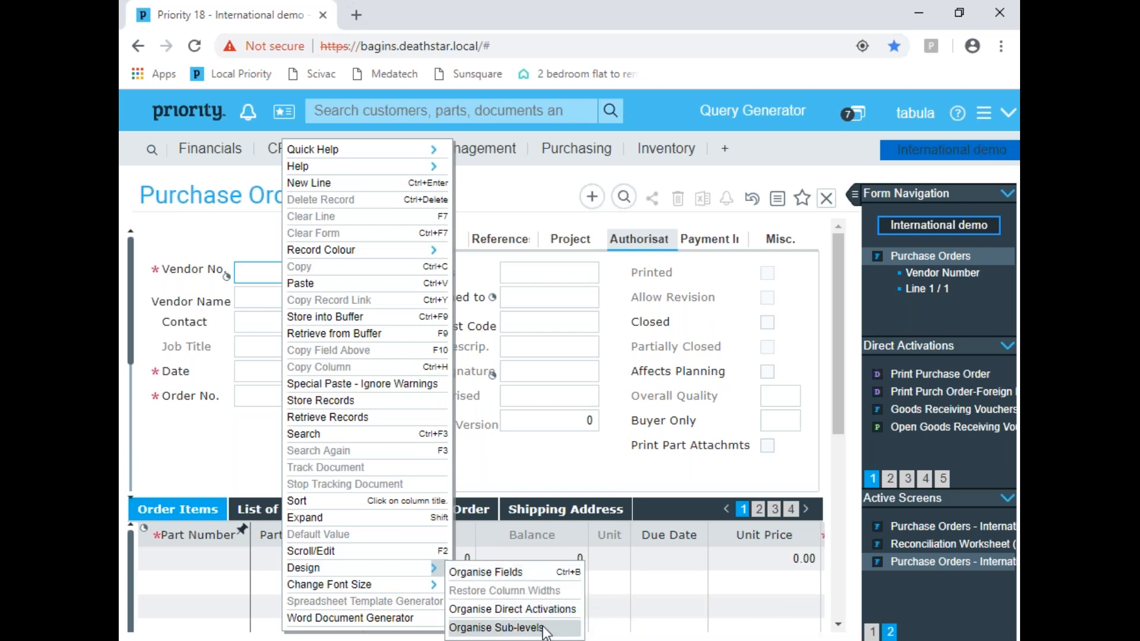
left_click(979, 122)
mouse_move(864, 204)
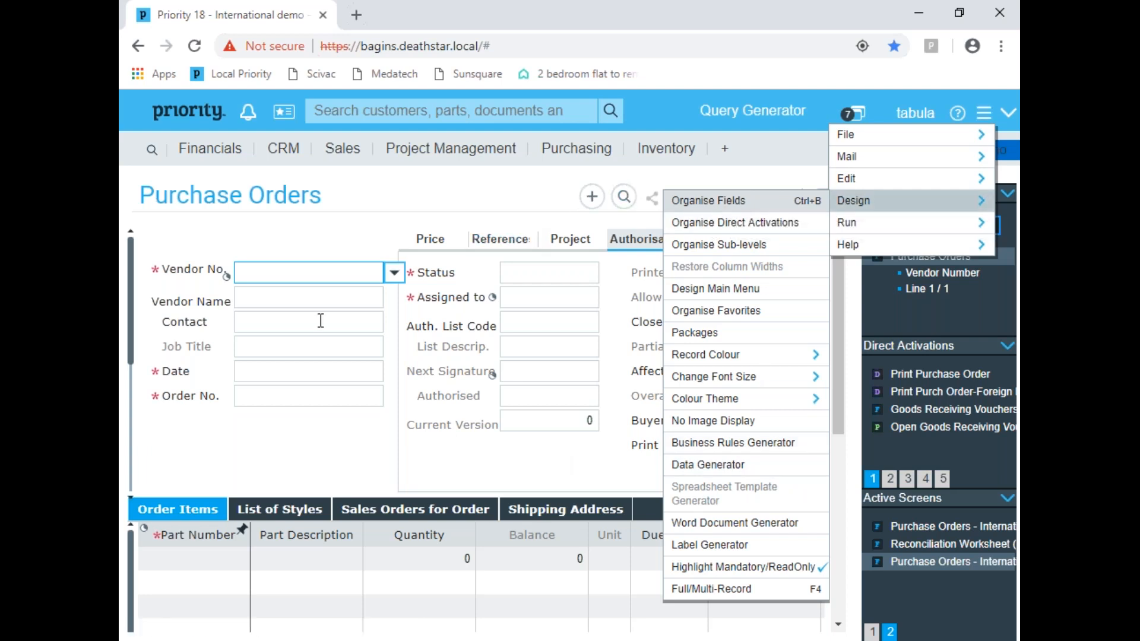
Step: Open the field organiser for the Purchase Orders form and look through its direct activations, sub-levels and columns
right_click(320, 321)
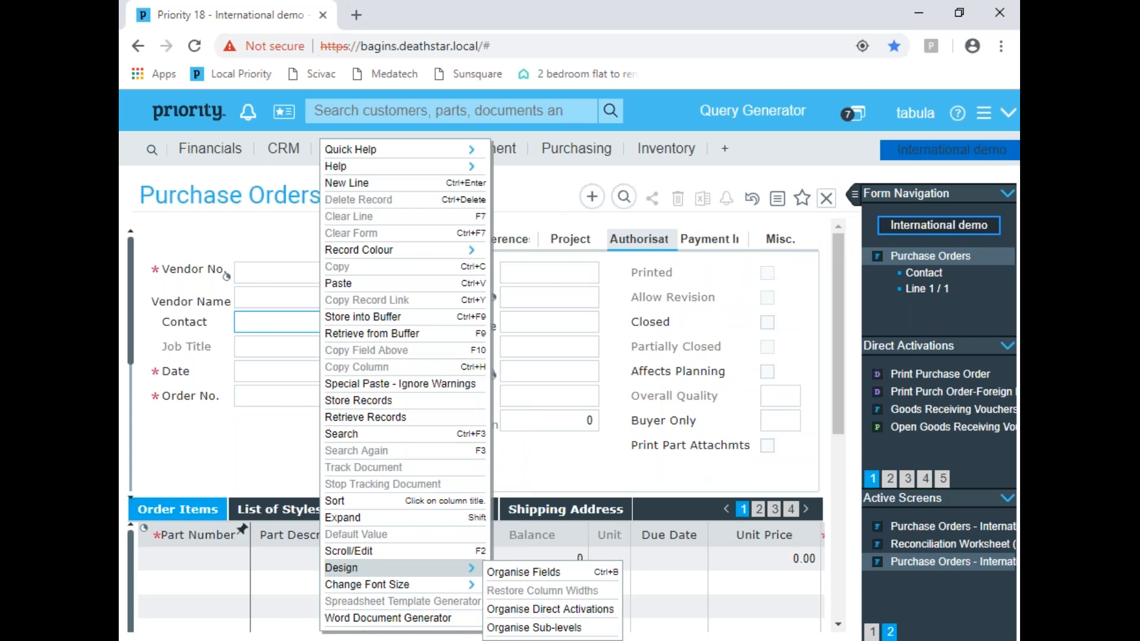
left_click(531, 572)
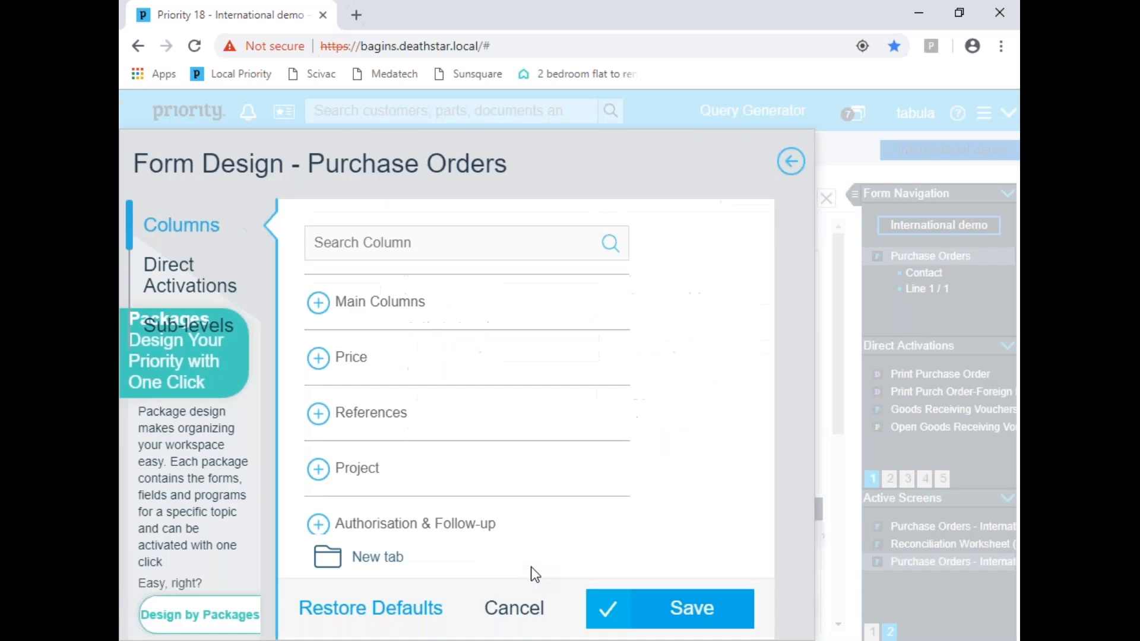
left_click(181, 276)
left_click(201, 325)
left_click(199, 243)
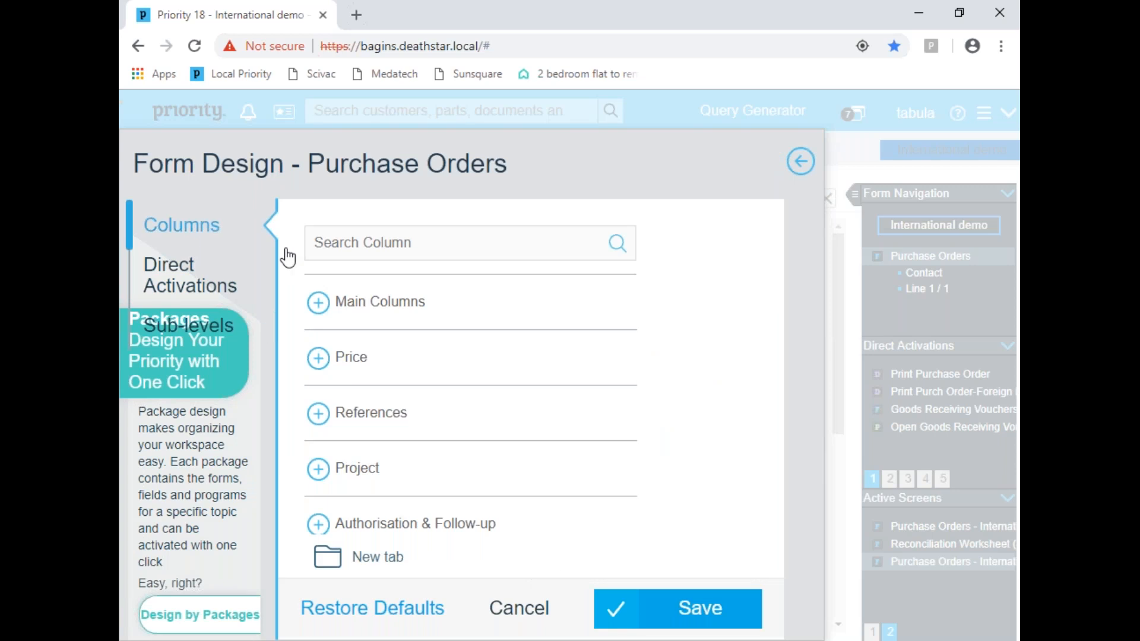
Step: Search the form's columns for "Di", pick Price After Discount and show the options available for that column
left_click(407, 243)
type("dl")
key("BackSpace")
key("BackSpace")
type("Di")
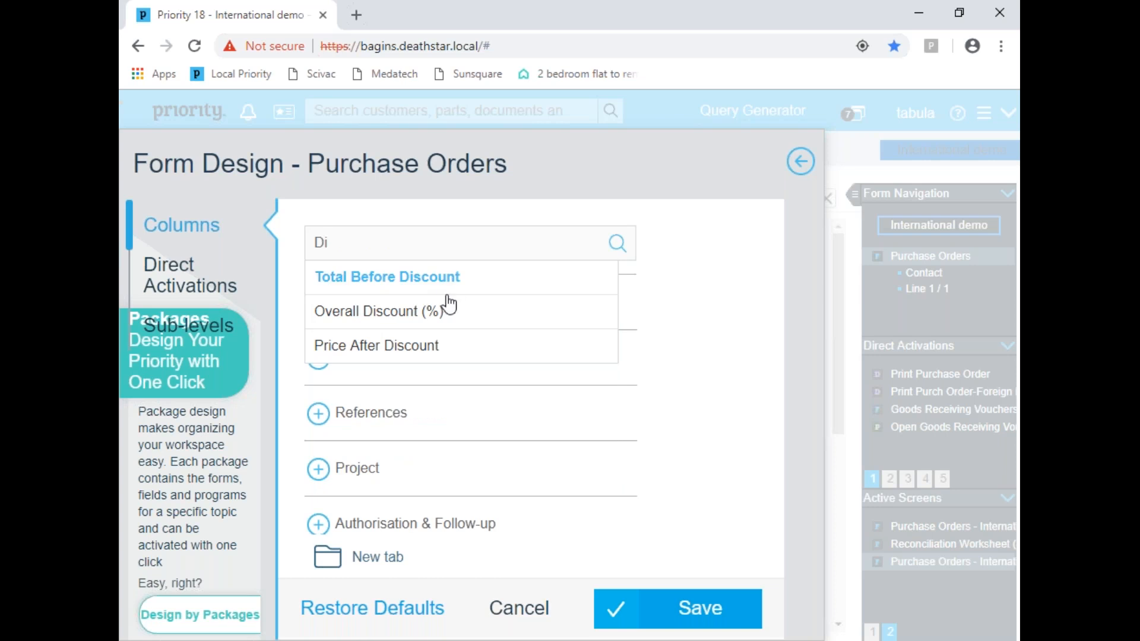
left_click(425, 347)
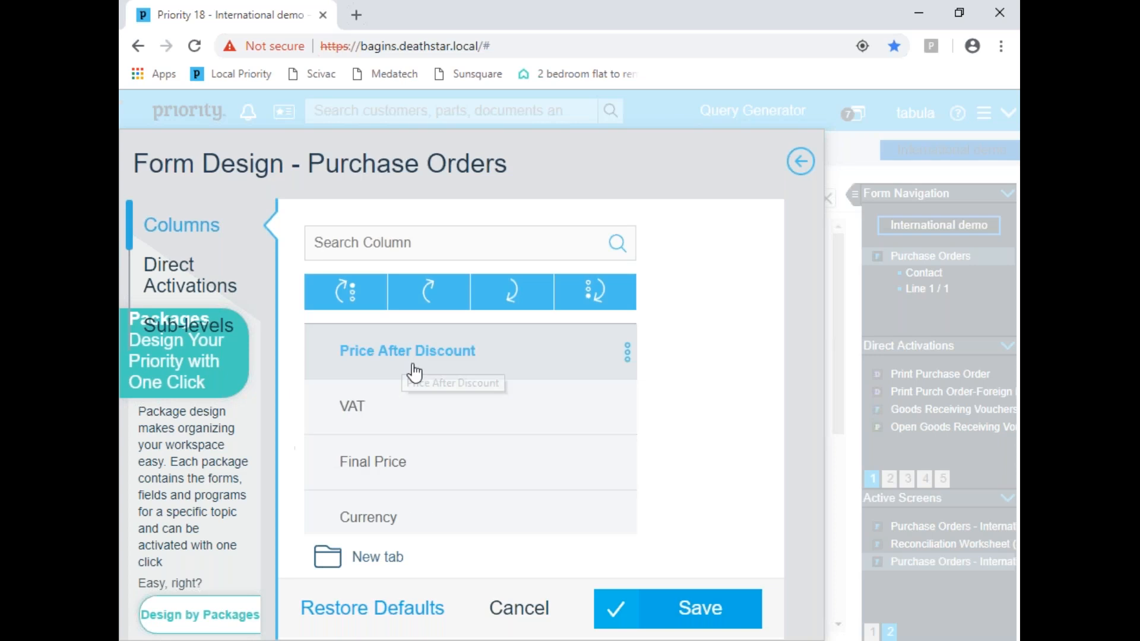
left_click(627, 356)
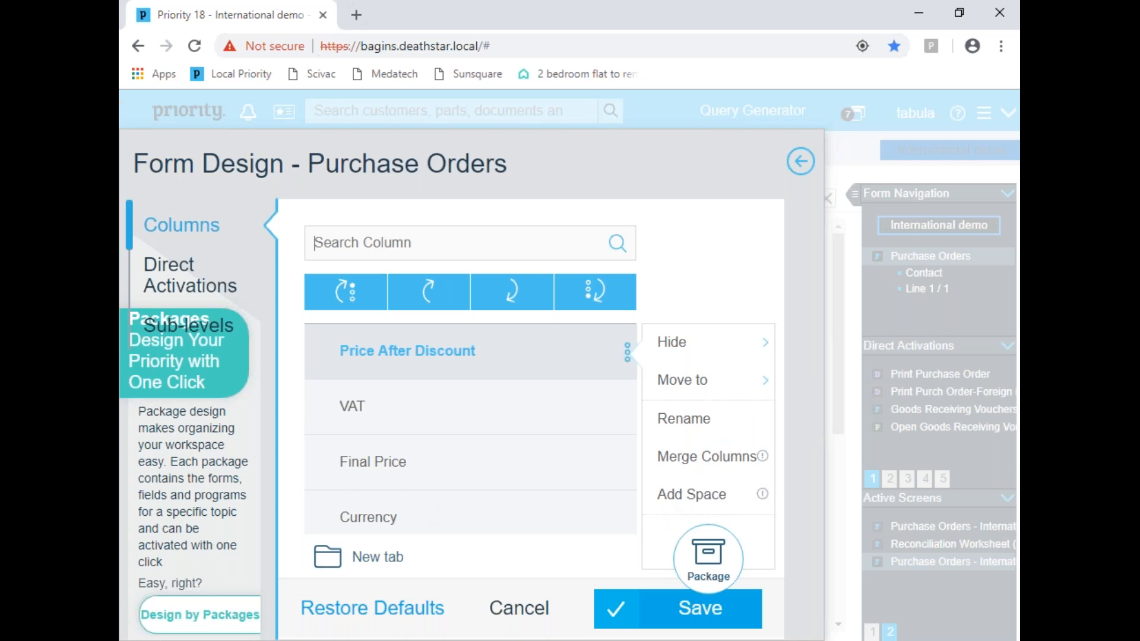
Step: Search the form's columns for "sal", view the Hide options of the Sales Order column and leave the form design
left_click(151, 265)
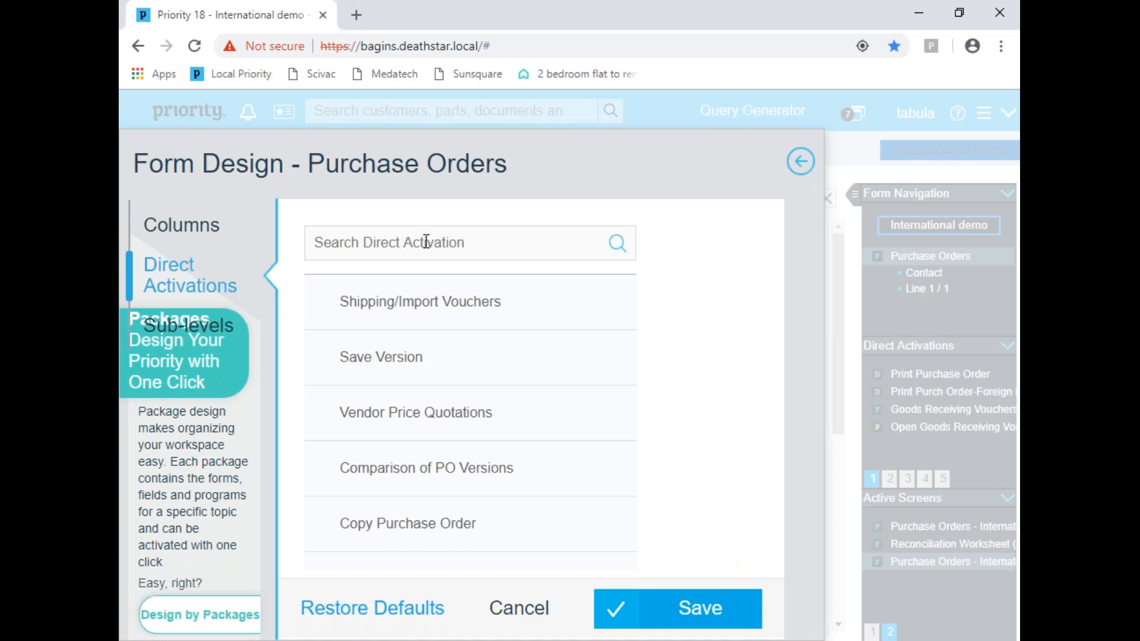
left_click(201, 235)
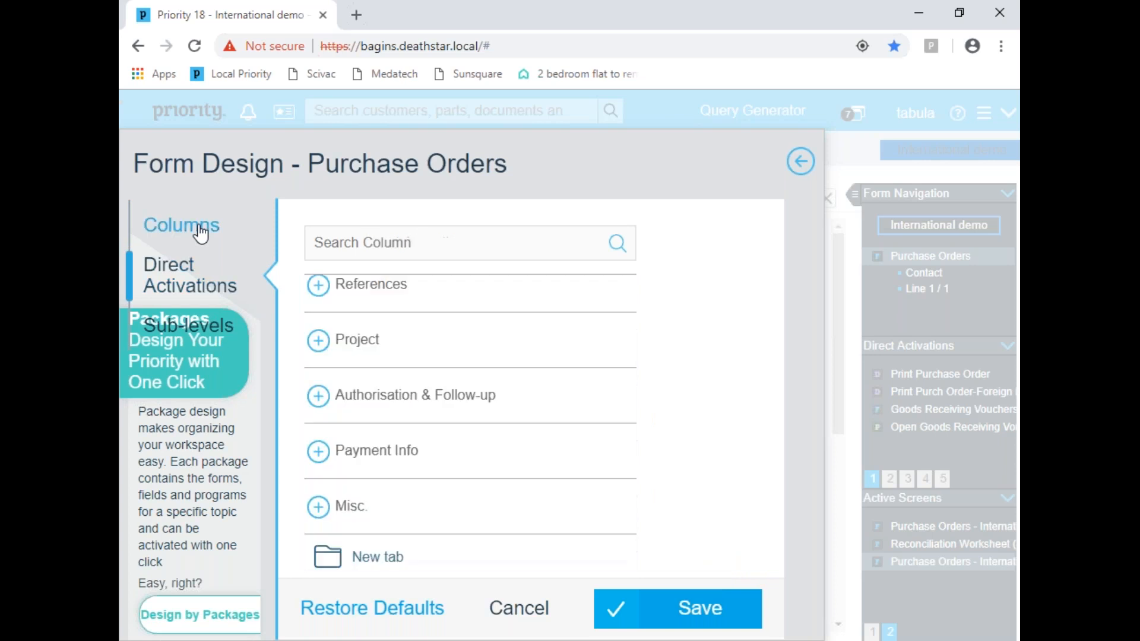
left_click(420, 252)
type("sal")
left_click(438, 285)
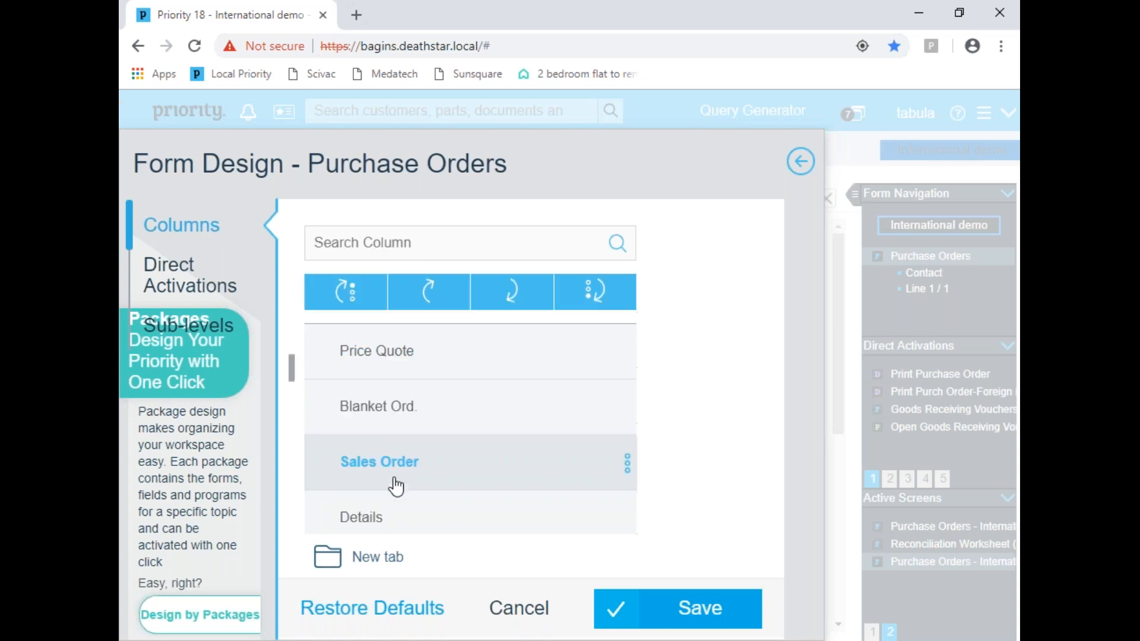
left_click(628, 466)
left_click(716, 347)
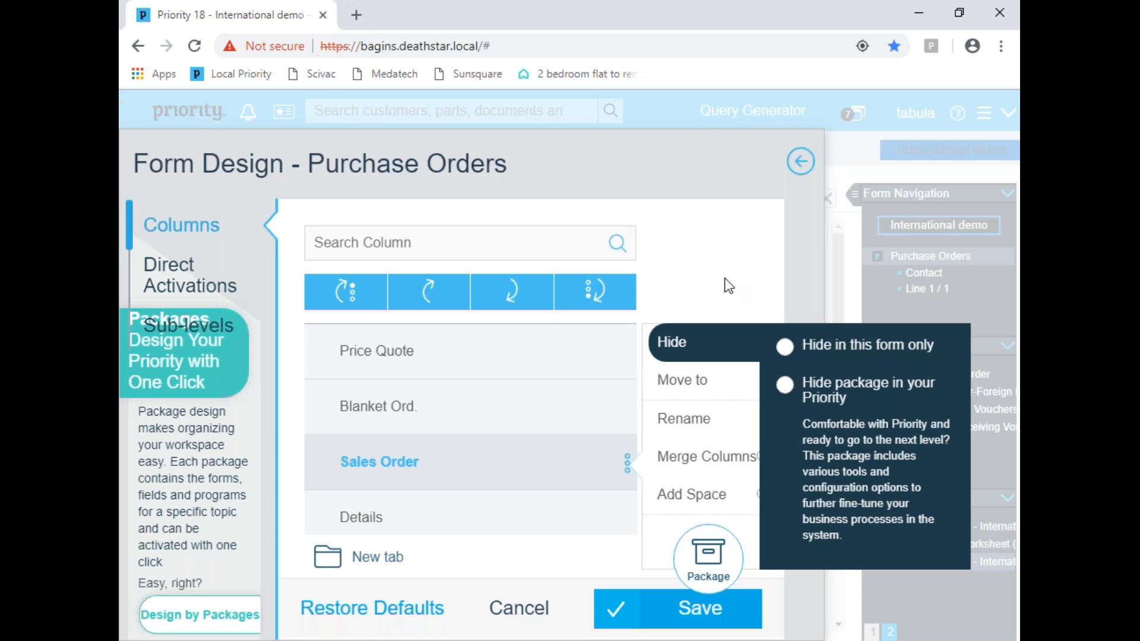
left_click(801, 162)
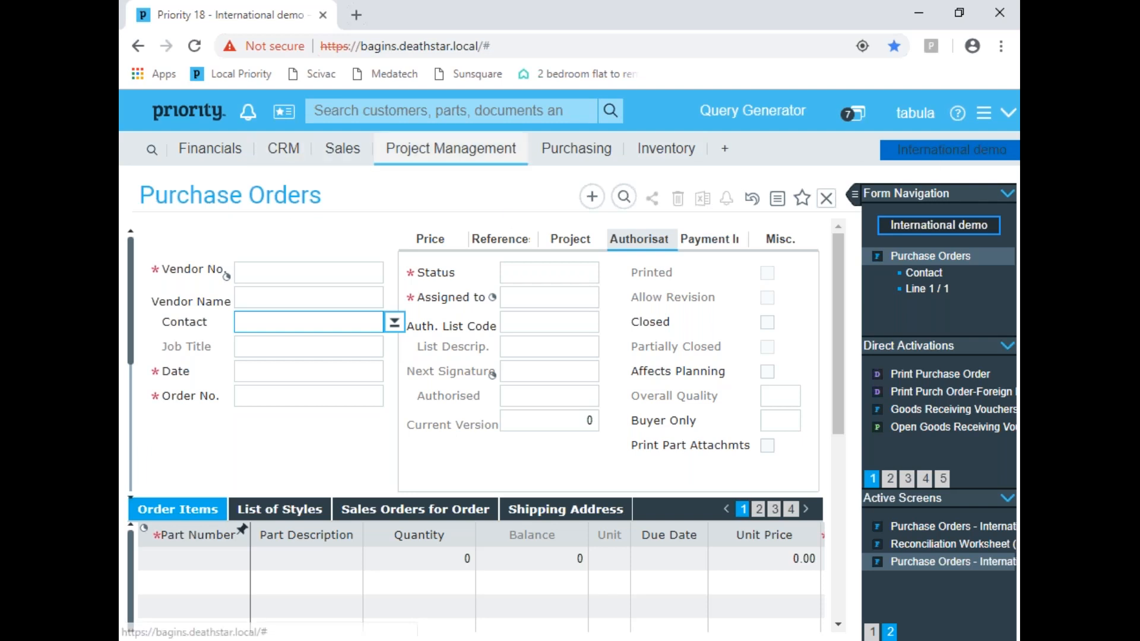
Step: Open the Word template design of the Print Purchase Order document, viewing the system document formats before returning to the template documents
left_click(600, 152)
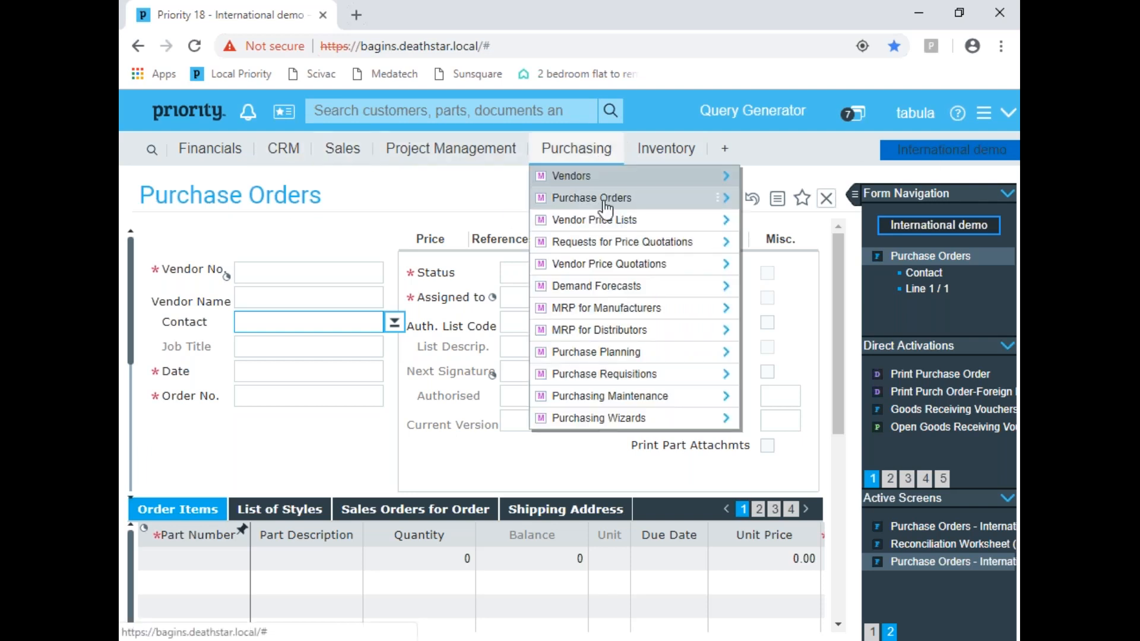
mouse_move(636, 199)
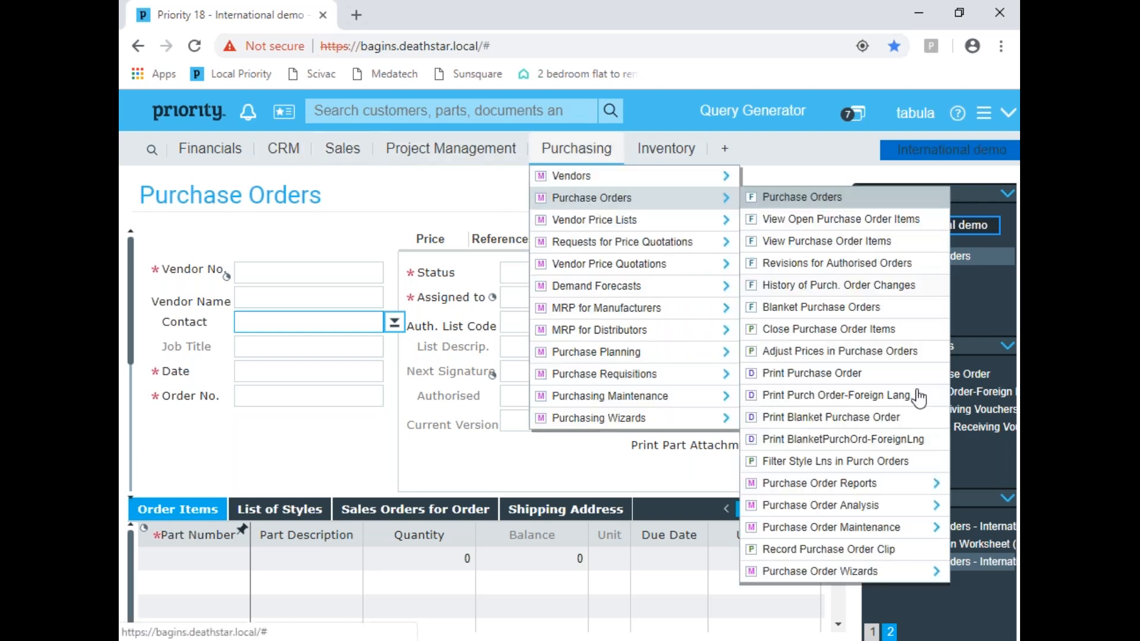
left_click(823, 374)
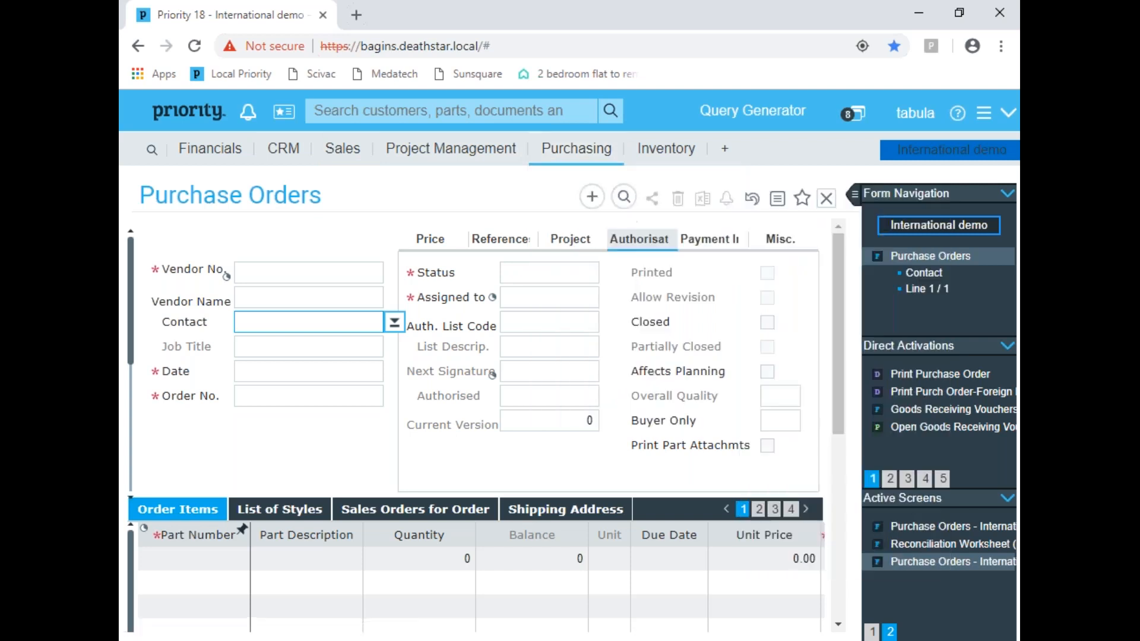
left_click(460, 479)
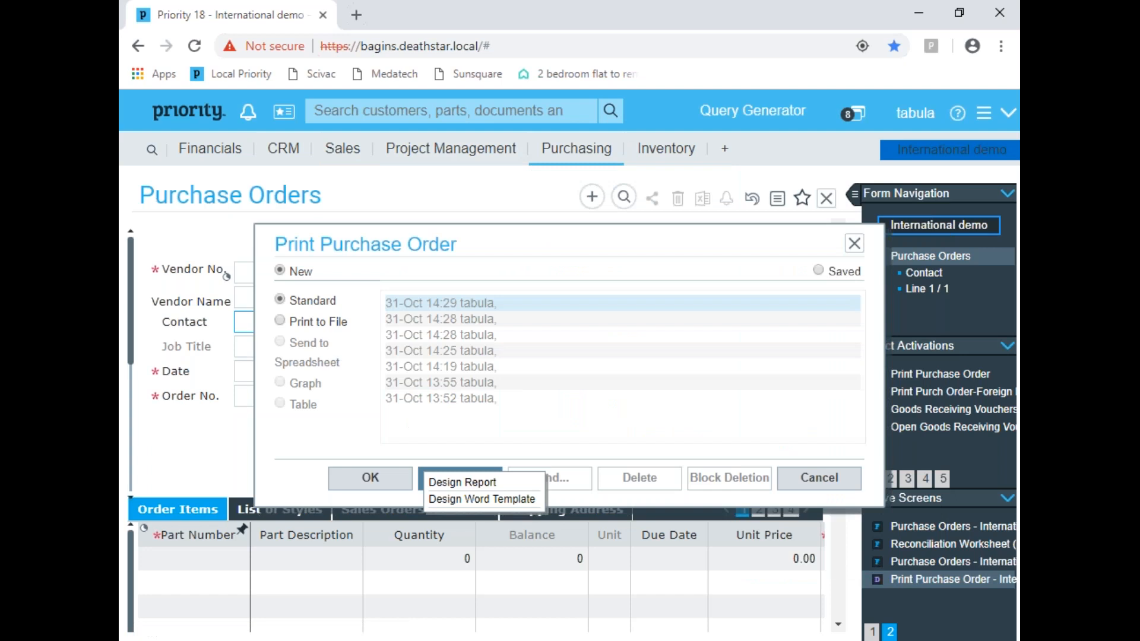
left_click(492, 500)
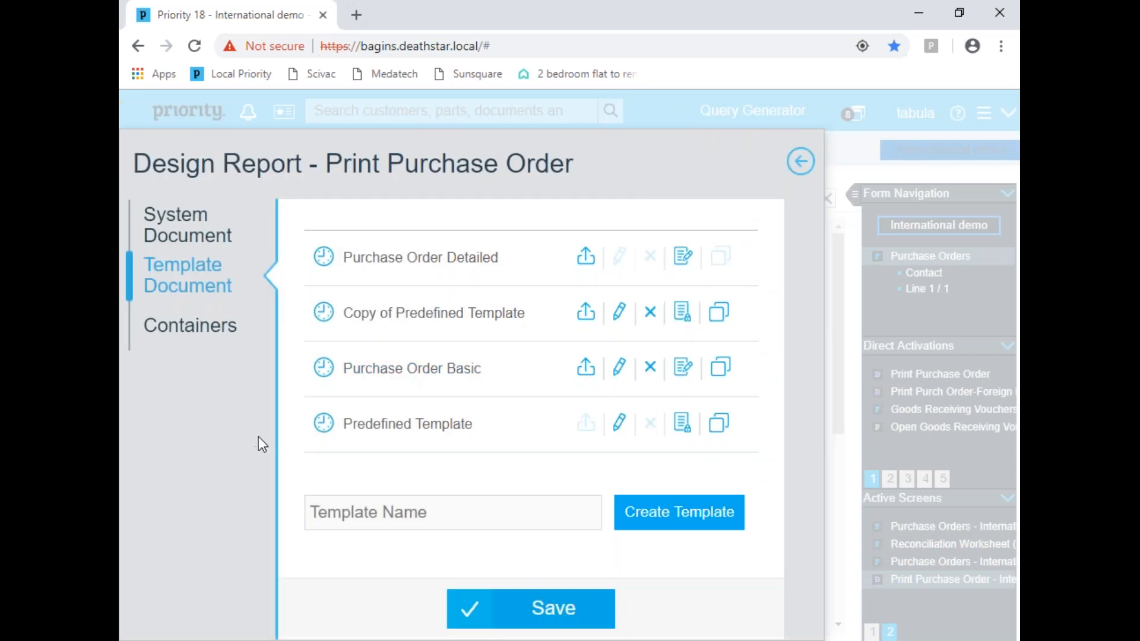
left_click(191, 234)
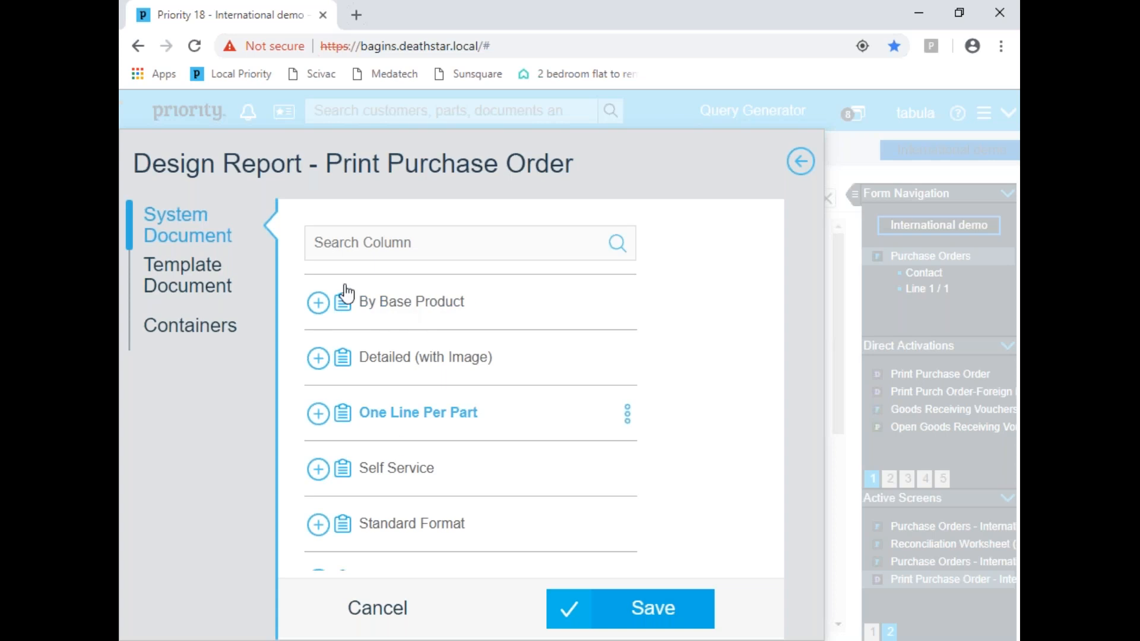
left_click(186, 276)
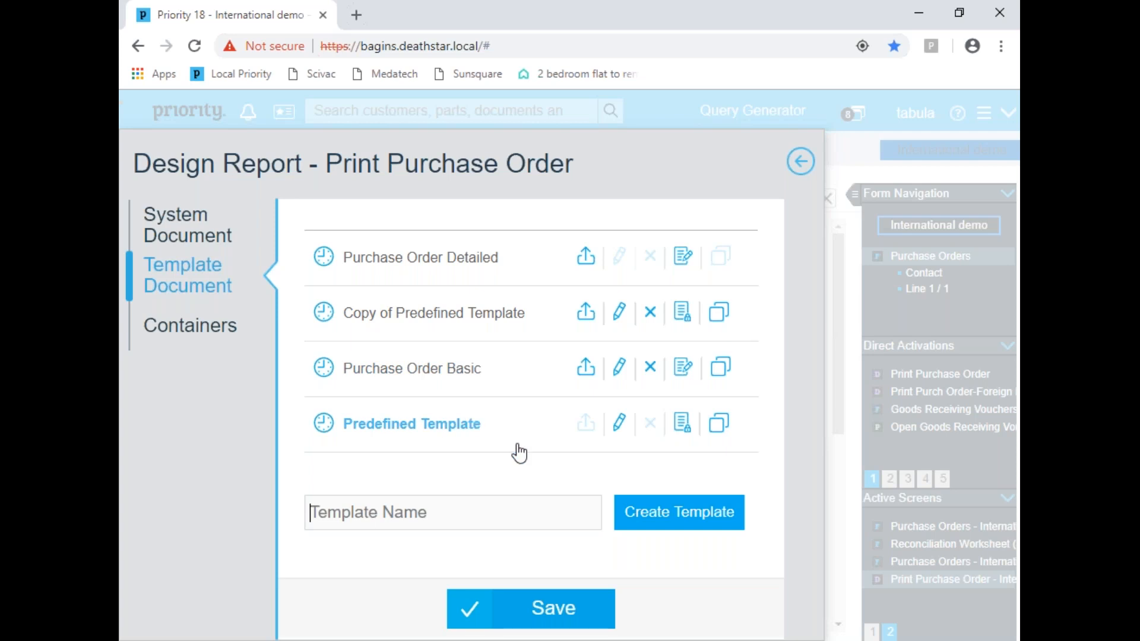
Step: Open the Predefined Template for editing in Word and display the XML Mapping pane
left_click(615, 437)
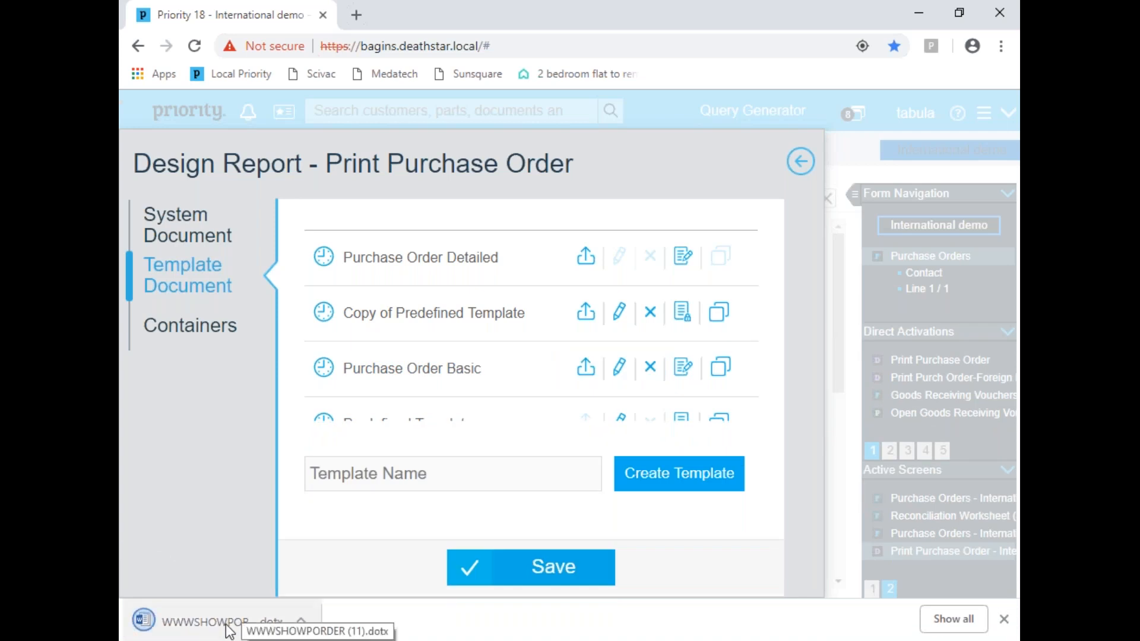
left_click(261, 620)
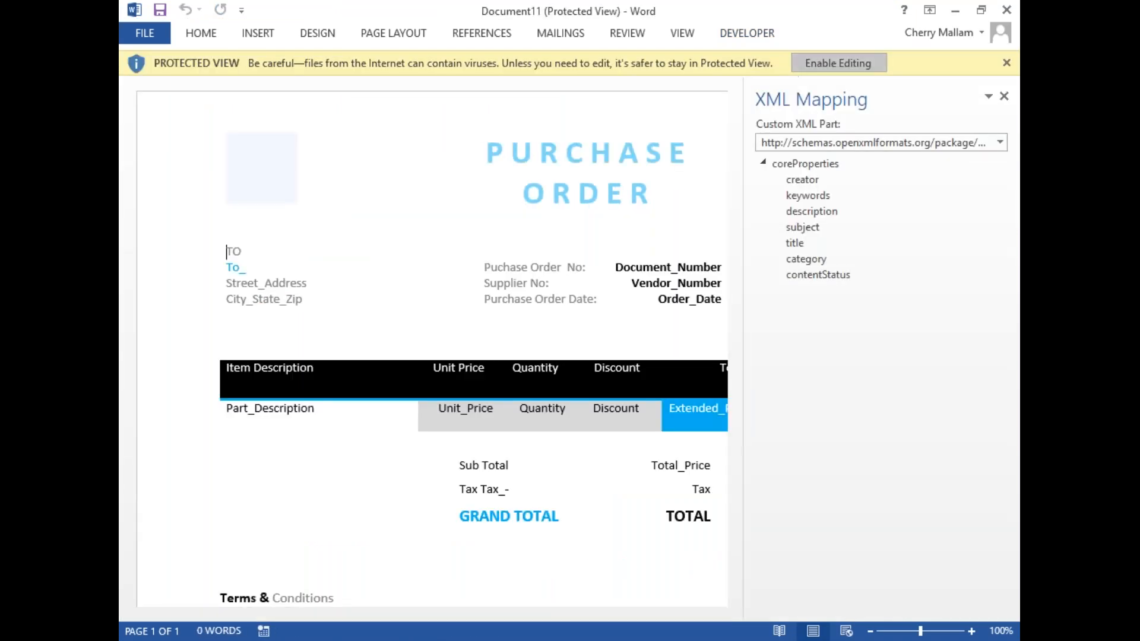
left_click(838, 63)
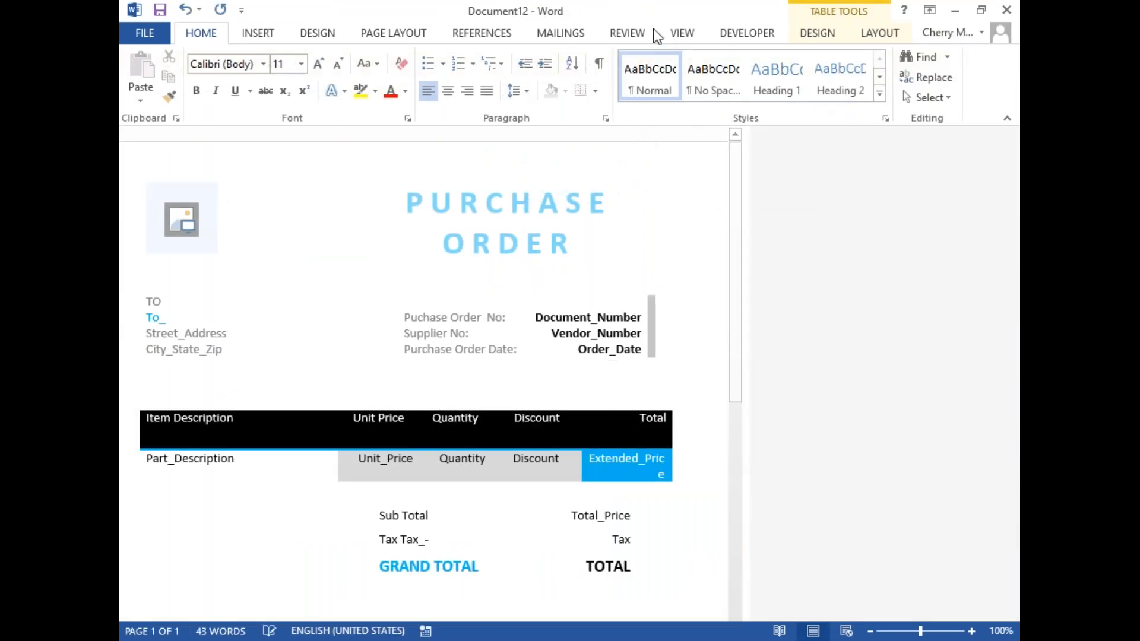
left_click(758, 37)
left_click(608, 91)
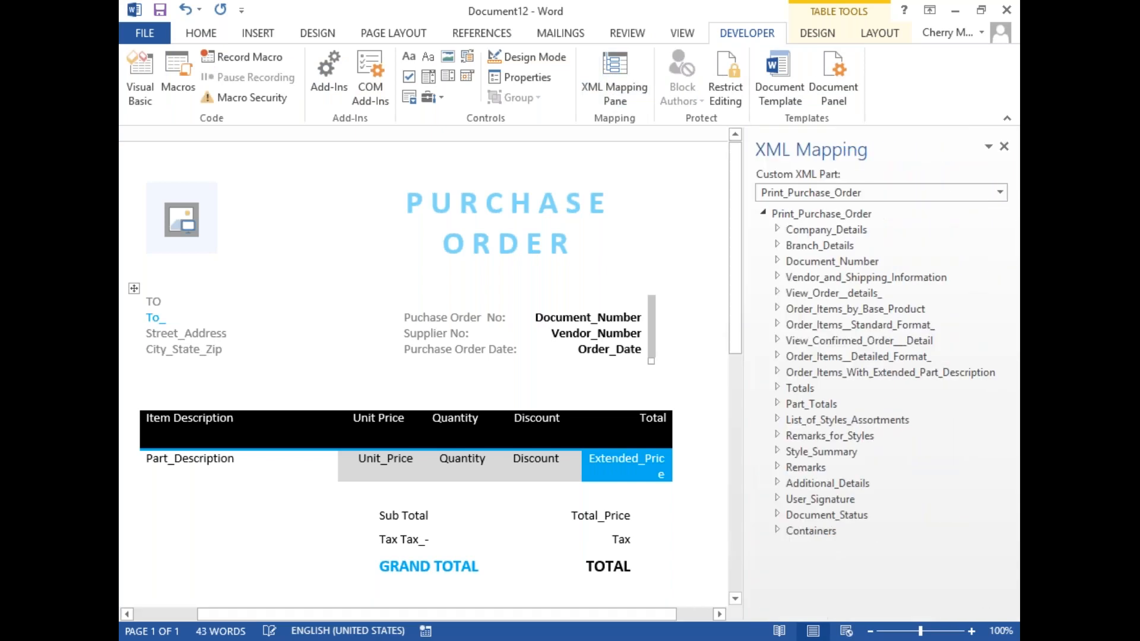
Step: Insert the Company_Name field from Company_Details as a rich text content control beside the header logo, and return to the document body
left_click_drag(216, 333, 266, 200)
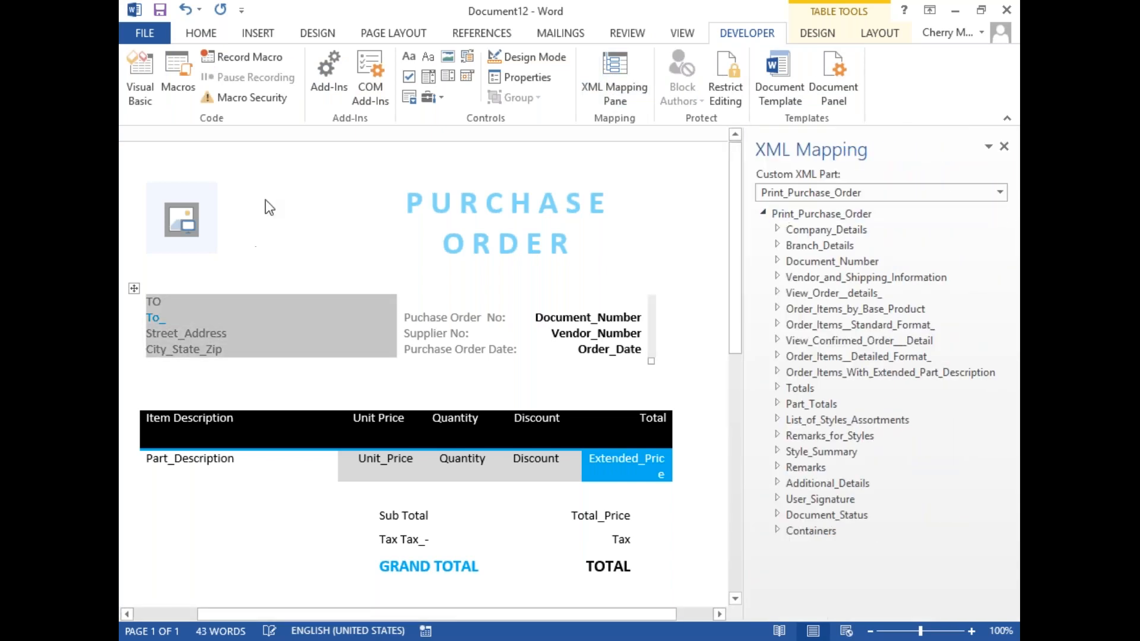
double_click(248, 233)
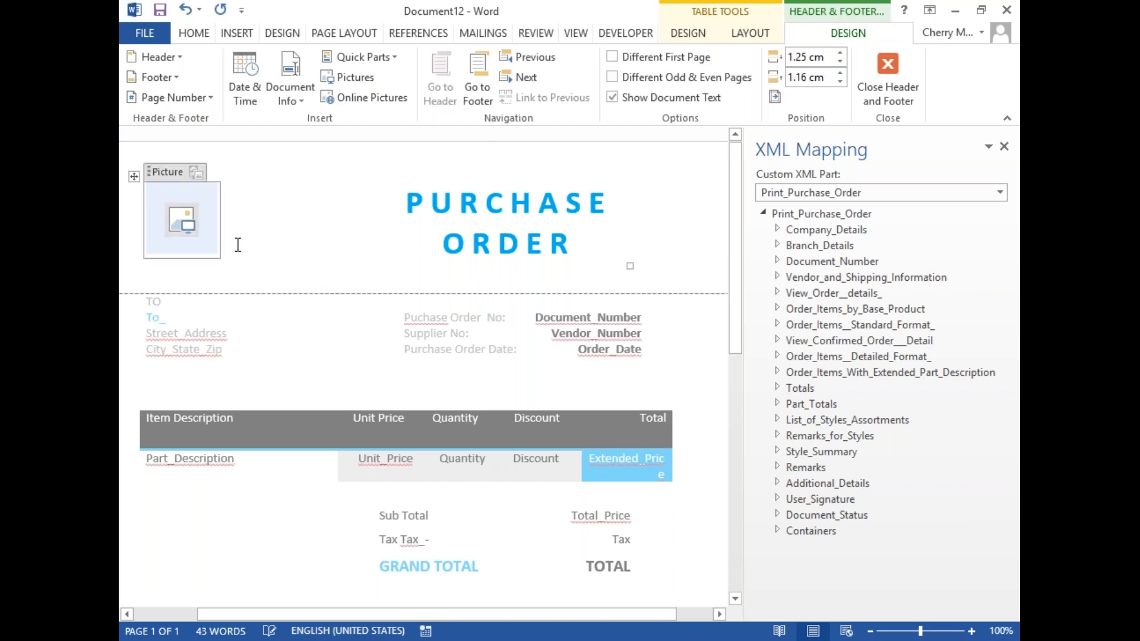
left_click(237, 245)
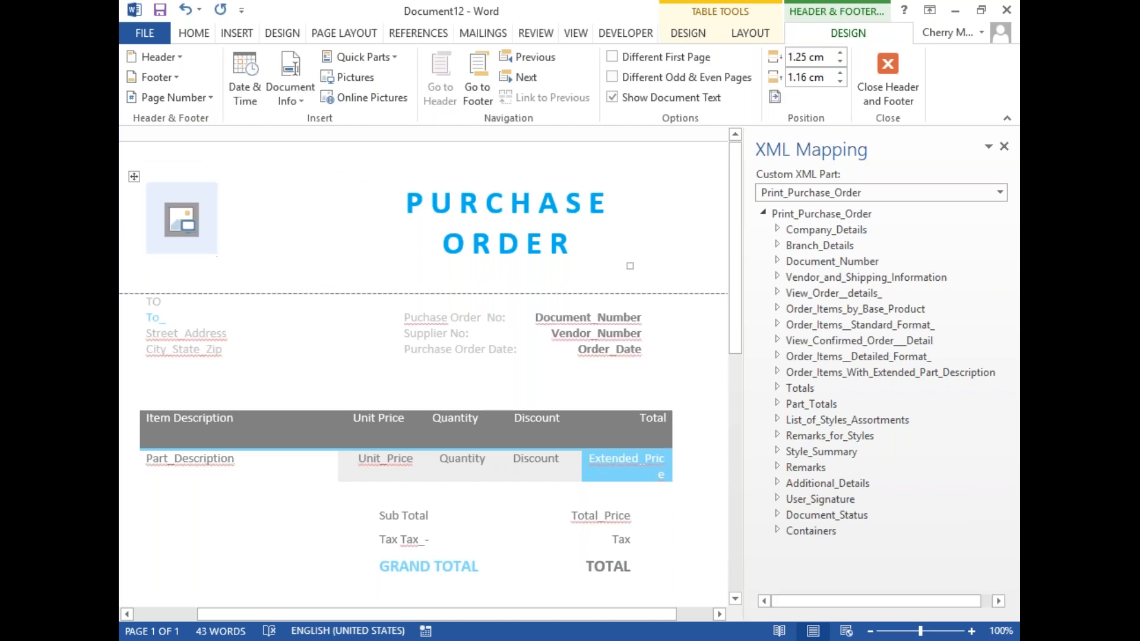
left_click(777, 229)
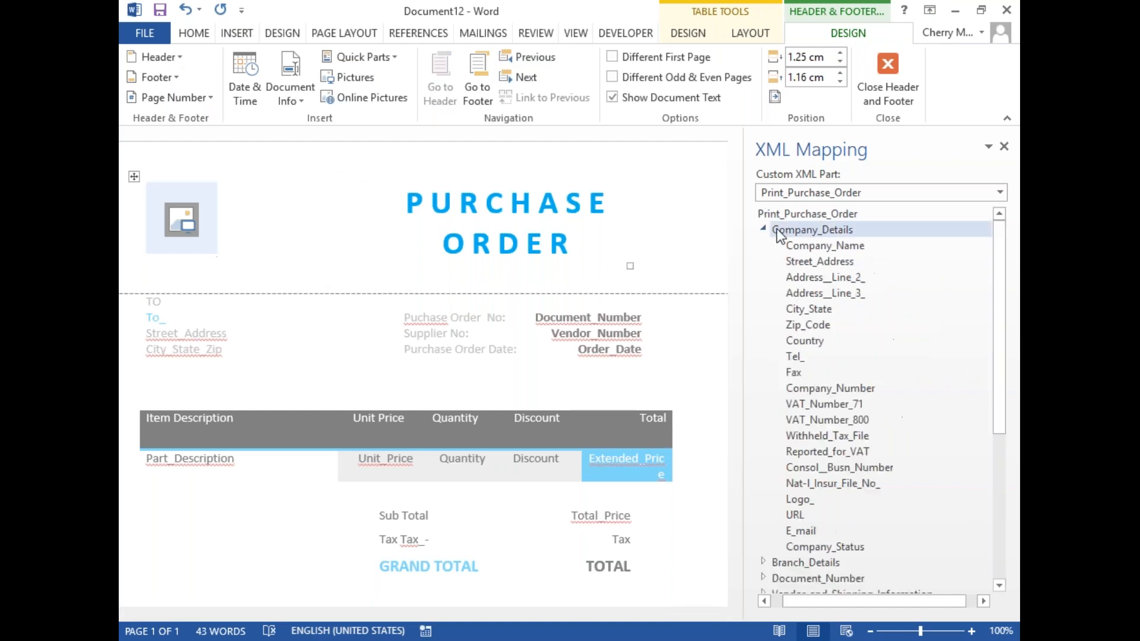
right_click(814, 250)
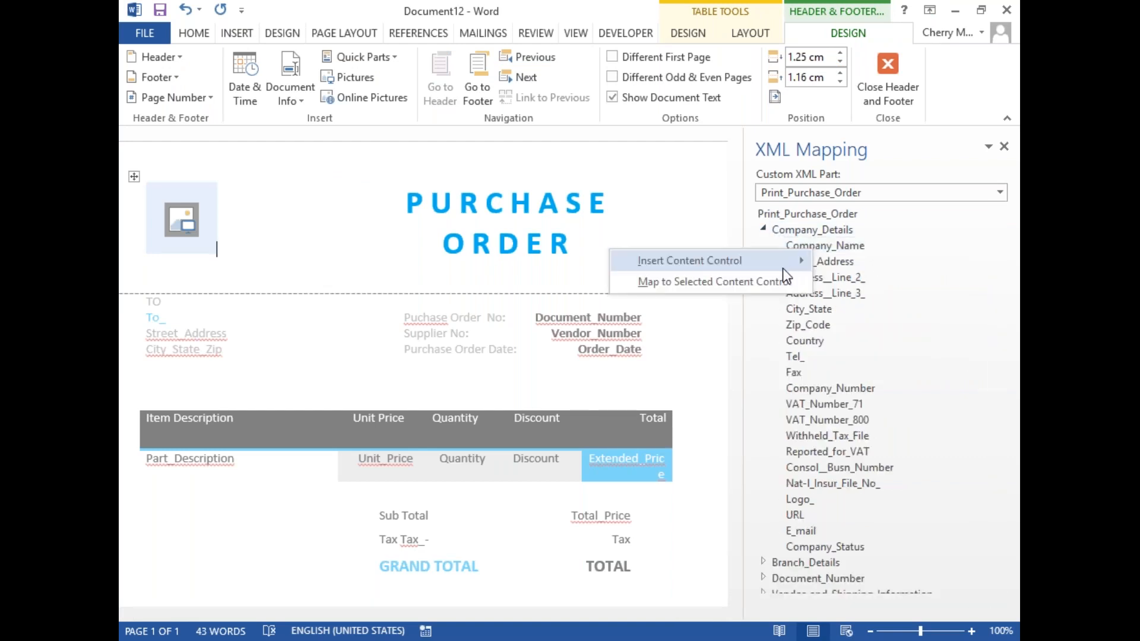
mouse_move(783, 268)
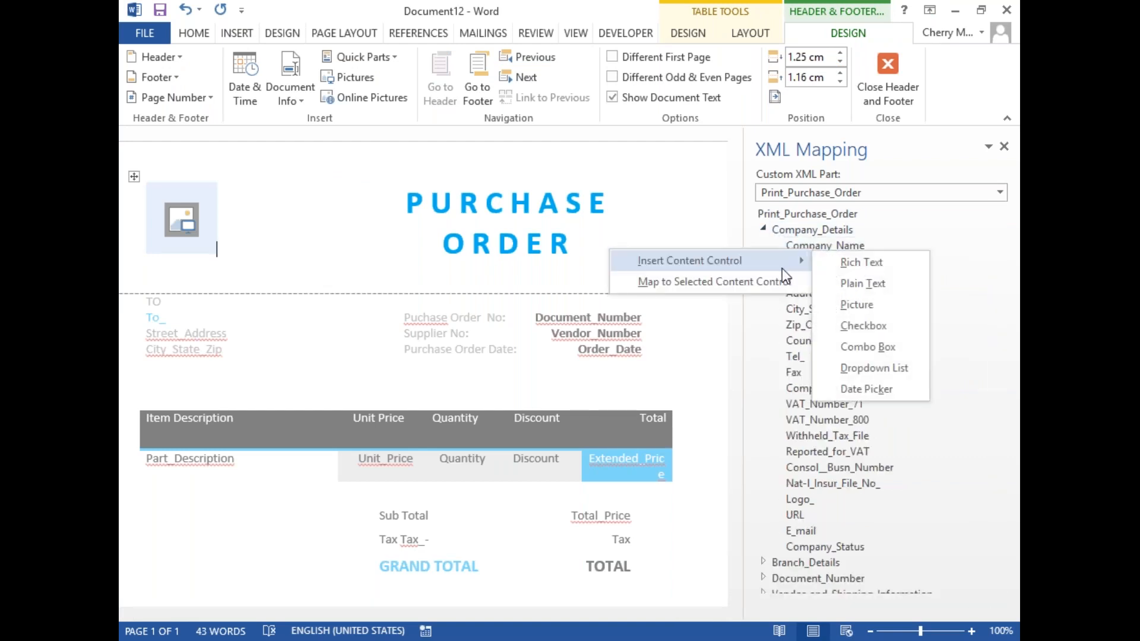
left_click(883, 268)
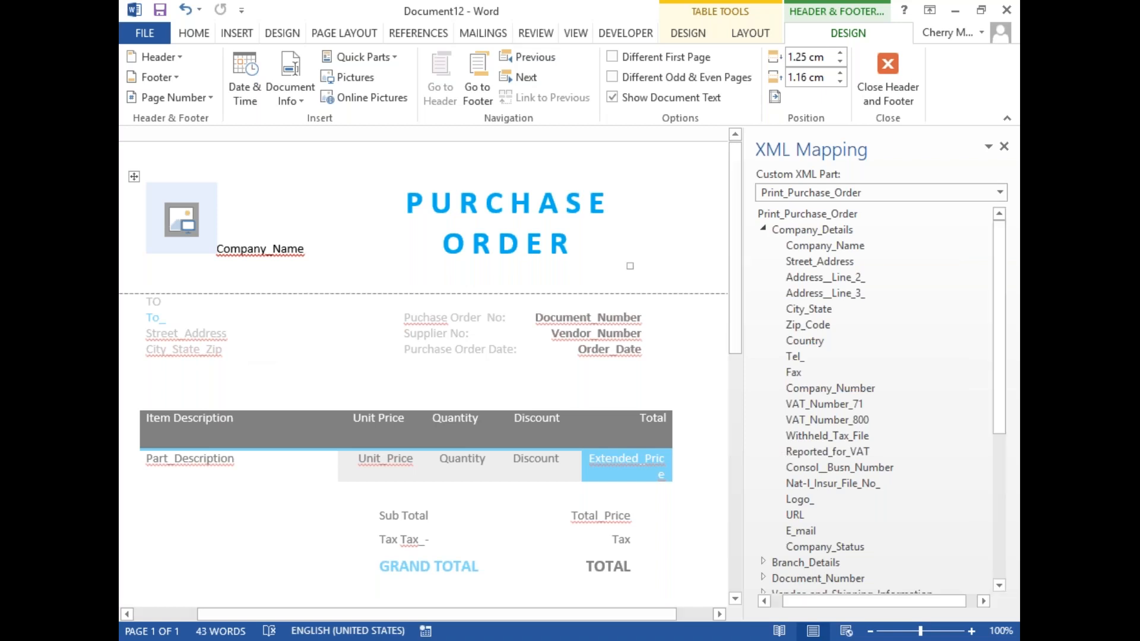
double_click(309, 378)
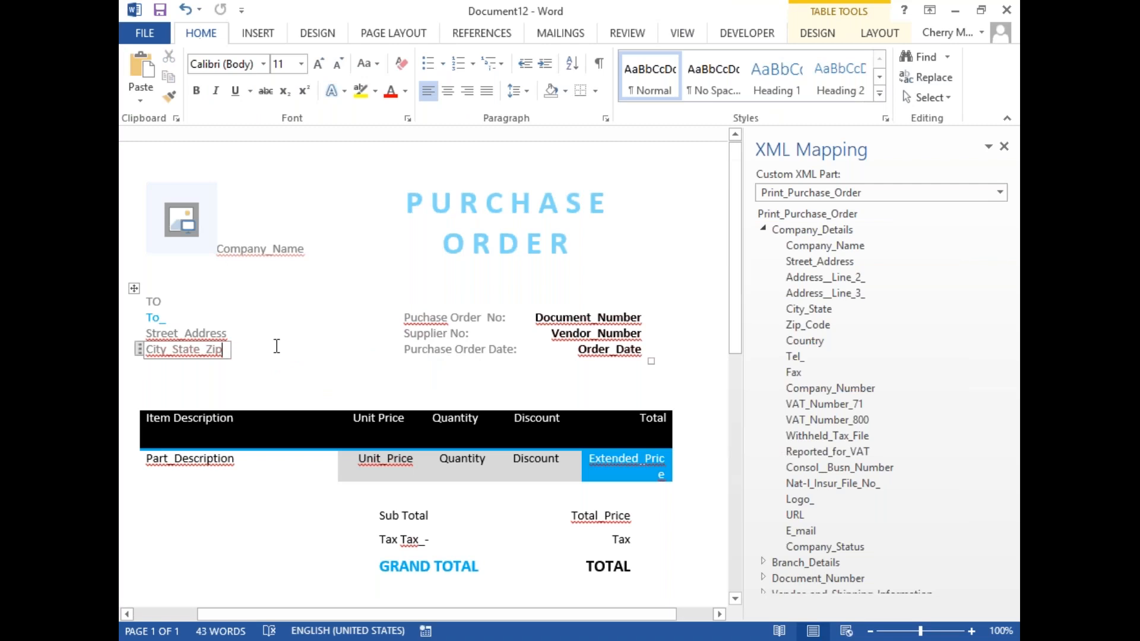
Step: Save the document as a Word Template (*.dotx) named PredefinedTemplate in Custom Office Templates, and close it
left_click(145, 33)
left_click(163, 215)
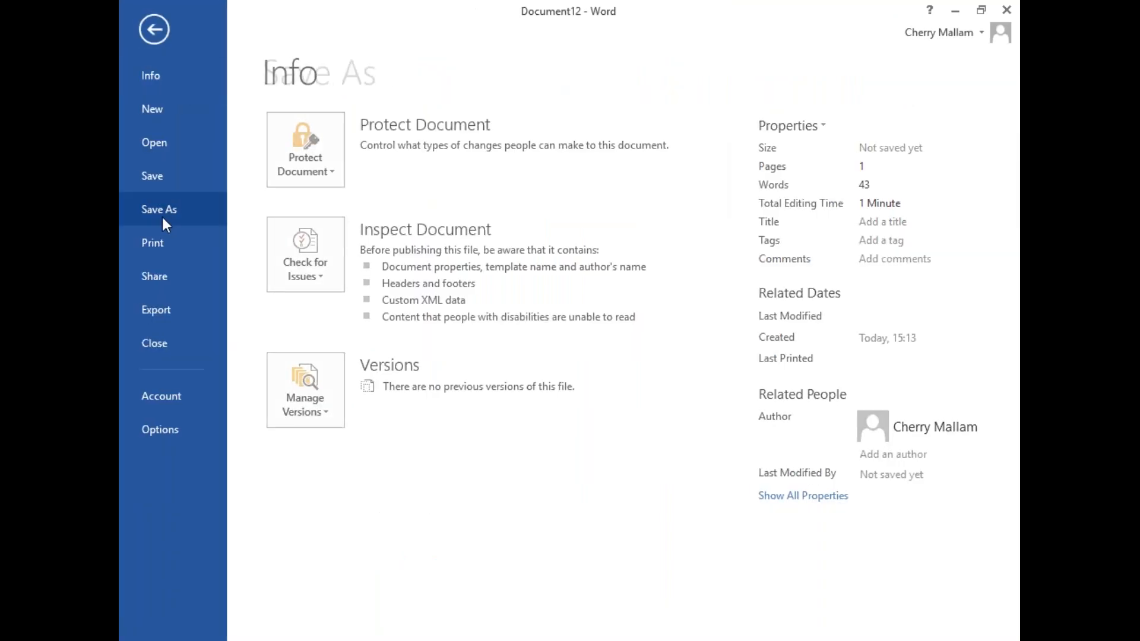
left_click(642, 230)
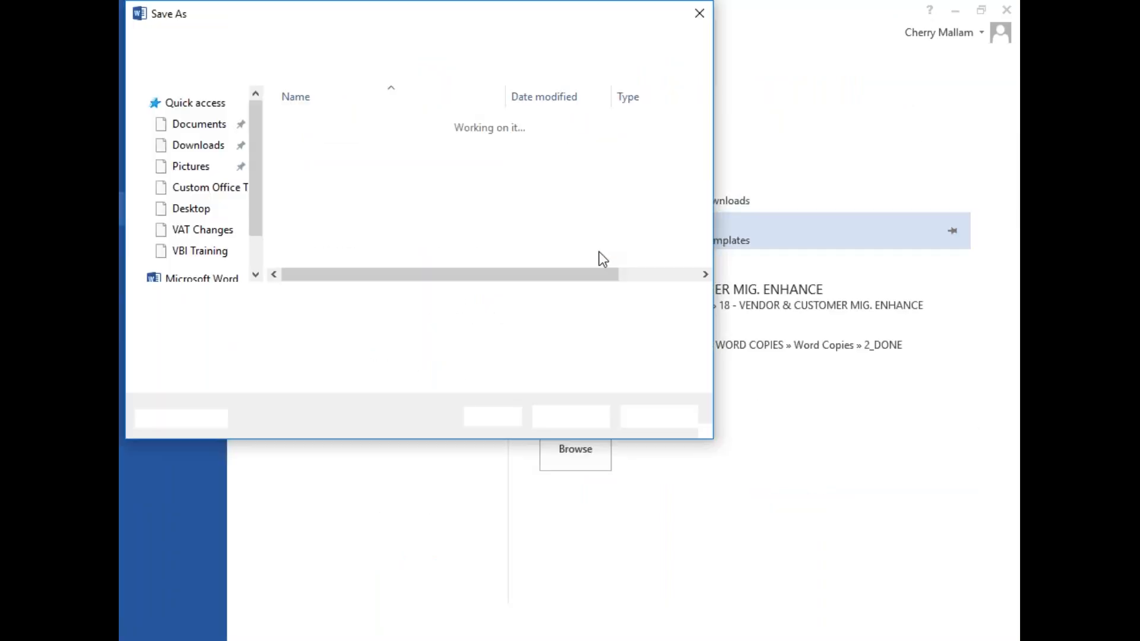
left_click(256, 301)
key("BackSpace")
key("BackSpace")
type("PredefinedTemplate")
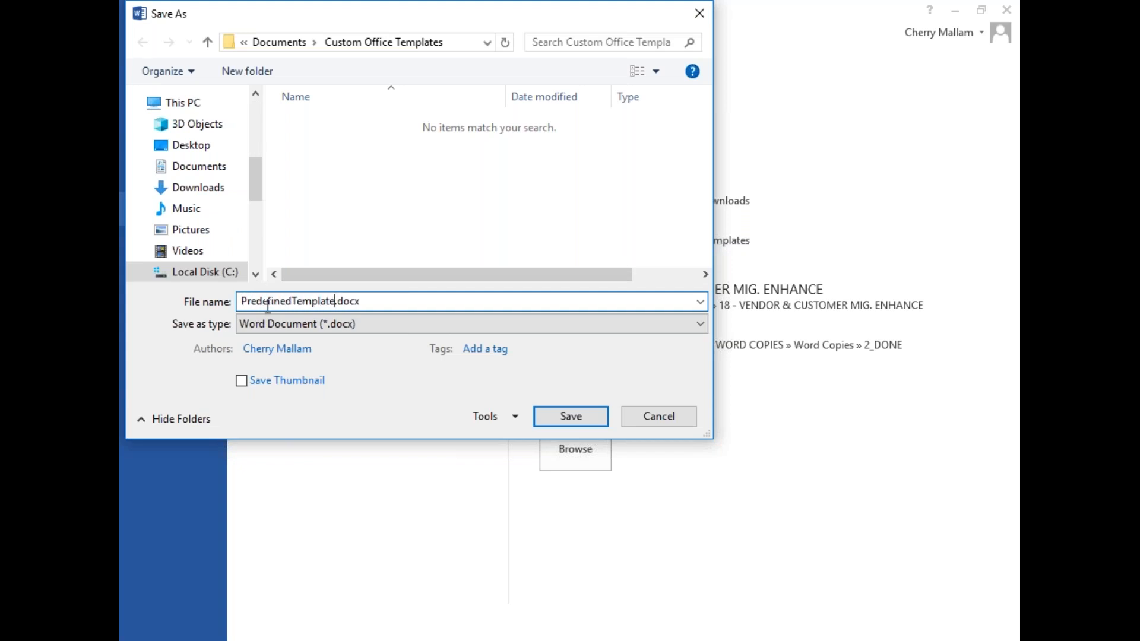
left_click(321, 324)
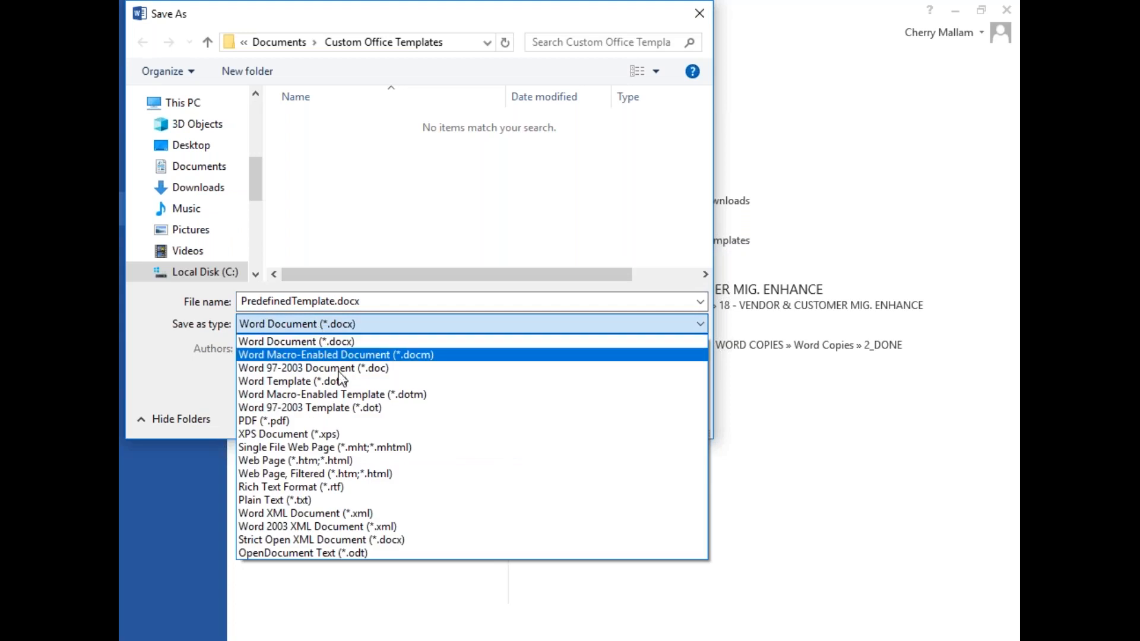
left_click(341, 380)
left_click(571, 416)
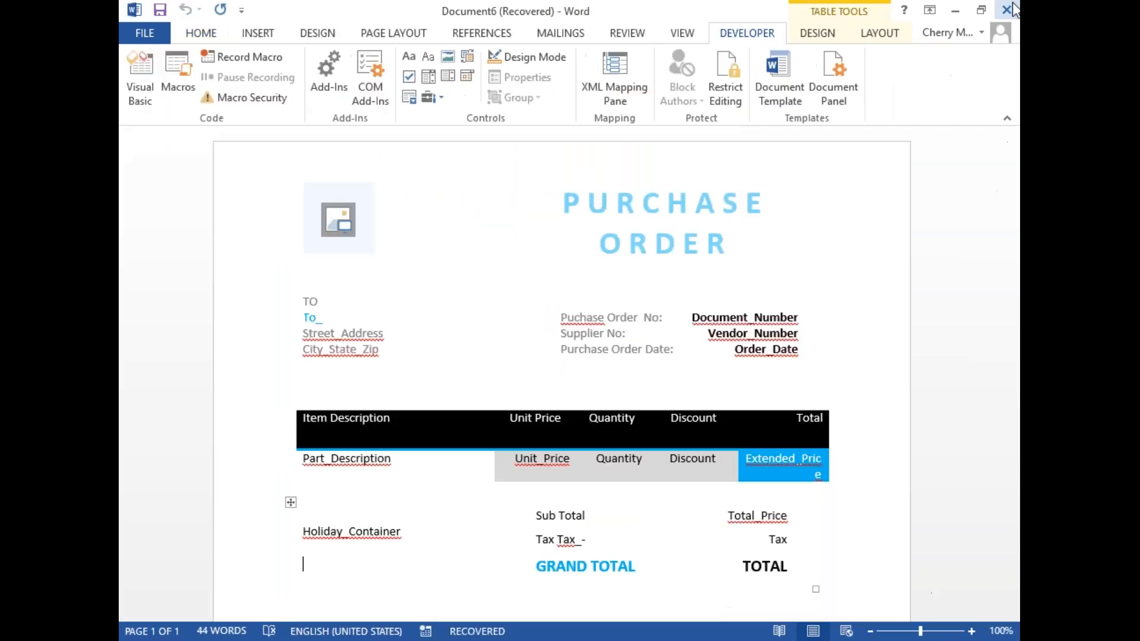
left_click(1008, 9)
left_click(569, 348)
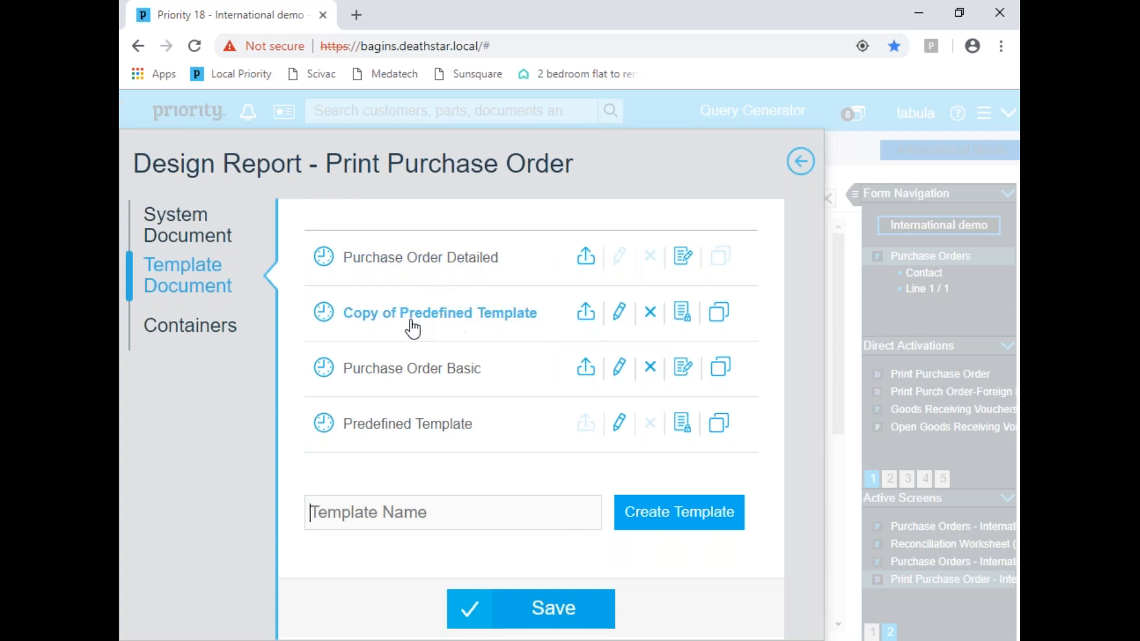
Step: Import PredefinedTemplate.dotx into Copy of Predefined Template, save the report design and leave the Print Purchase Order dialog
left_click(586, 311)
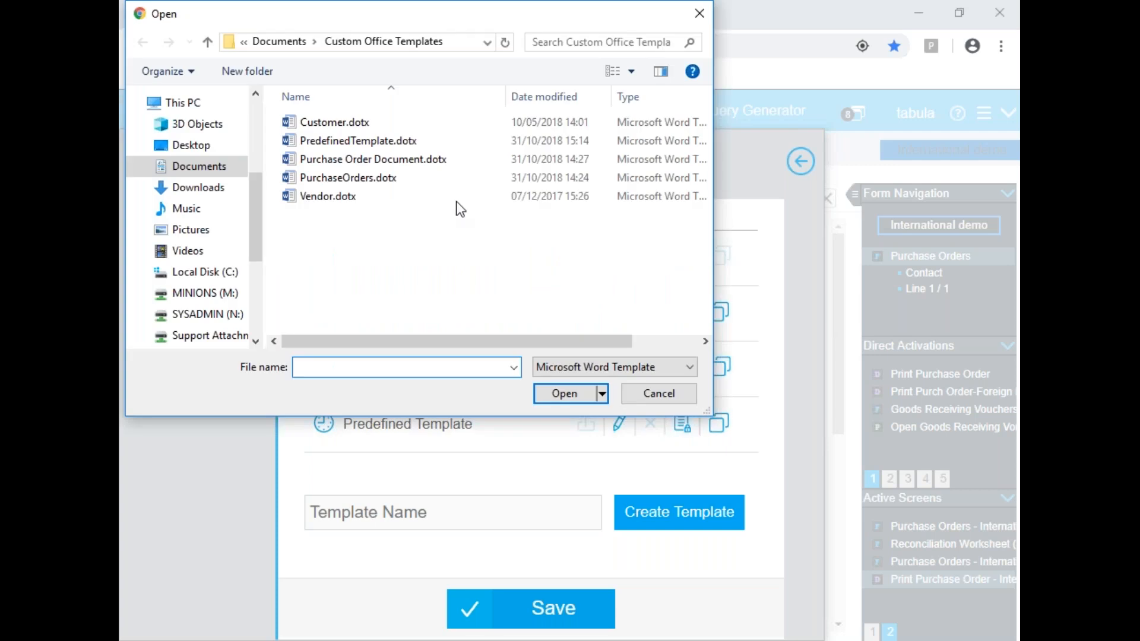
double_click(371, 141)
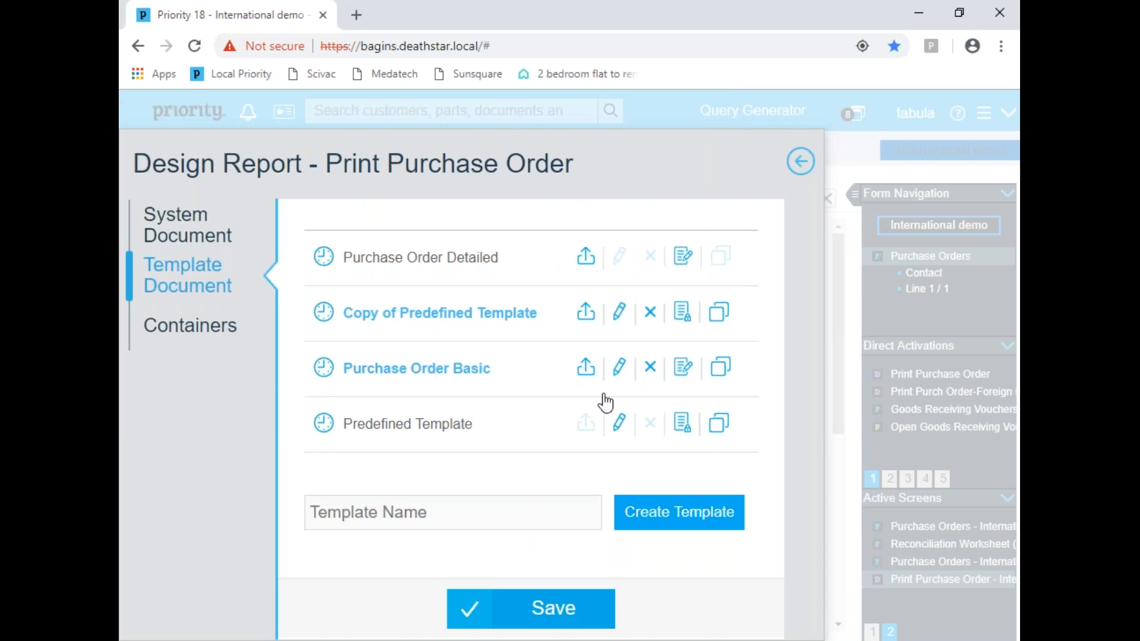
left_click(520, 620)
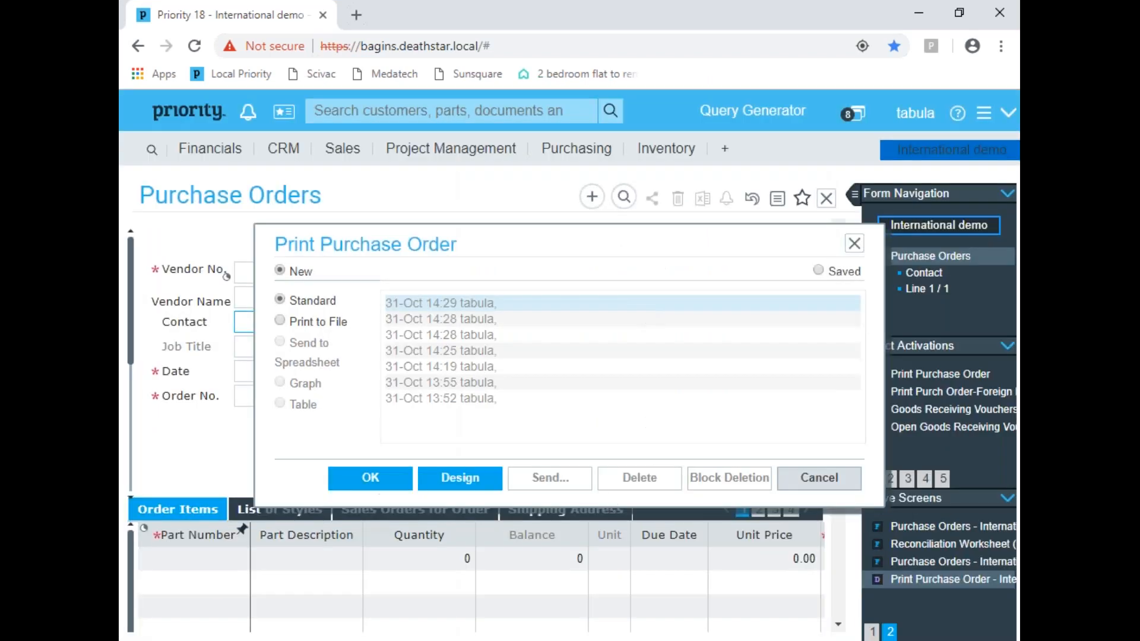
left_click(806, 490)
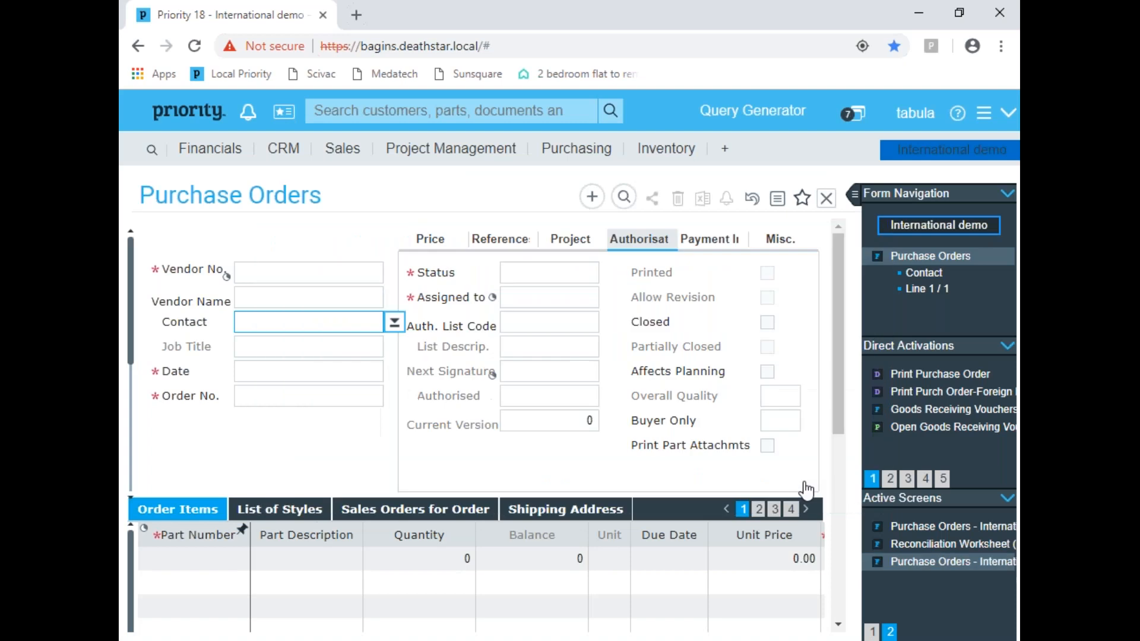
Step: Retrieve the purchase order dated 31/10/18
left_click(290, 374)
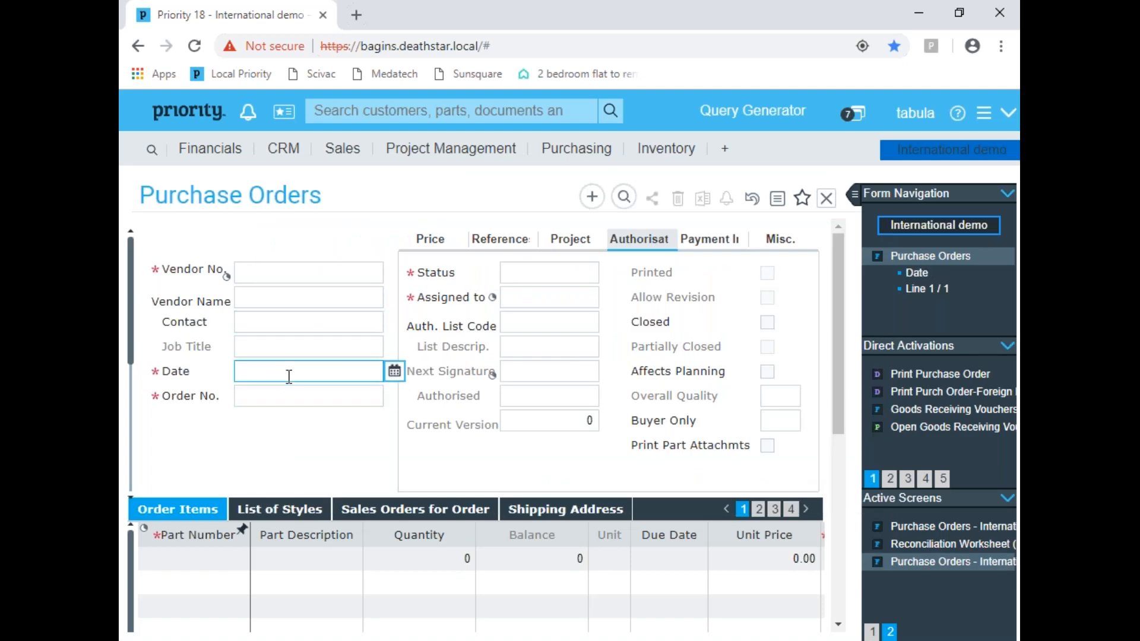
type("31/10/18")
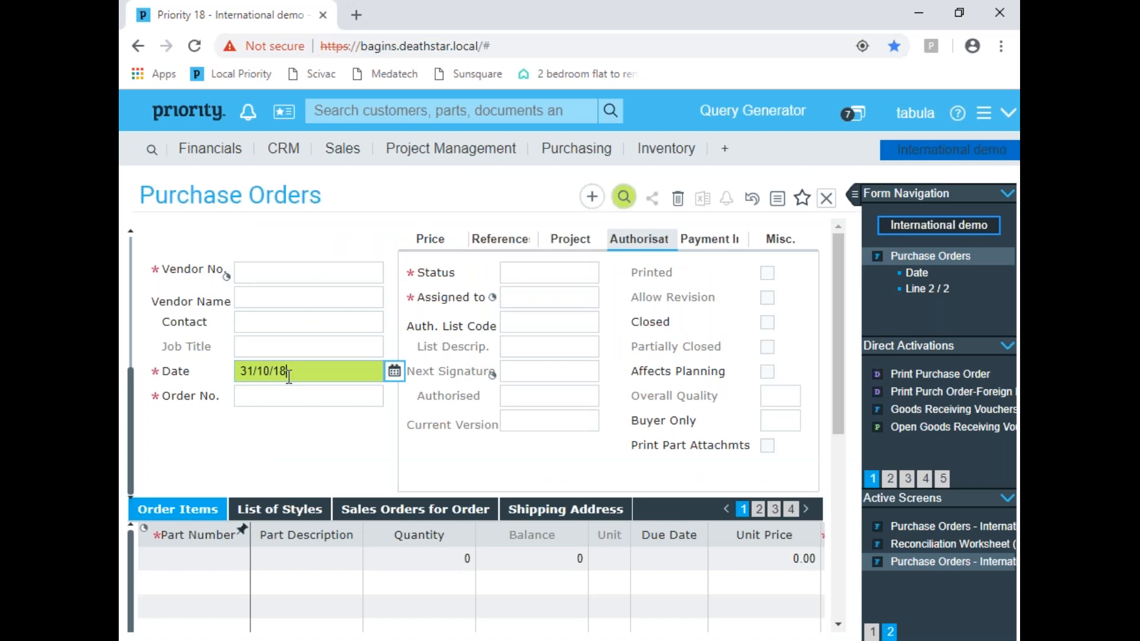
key("Return")
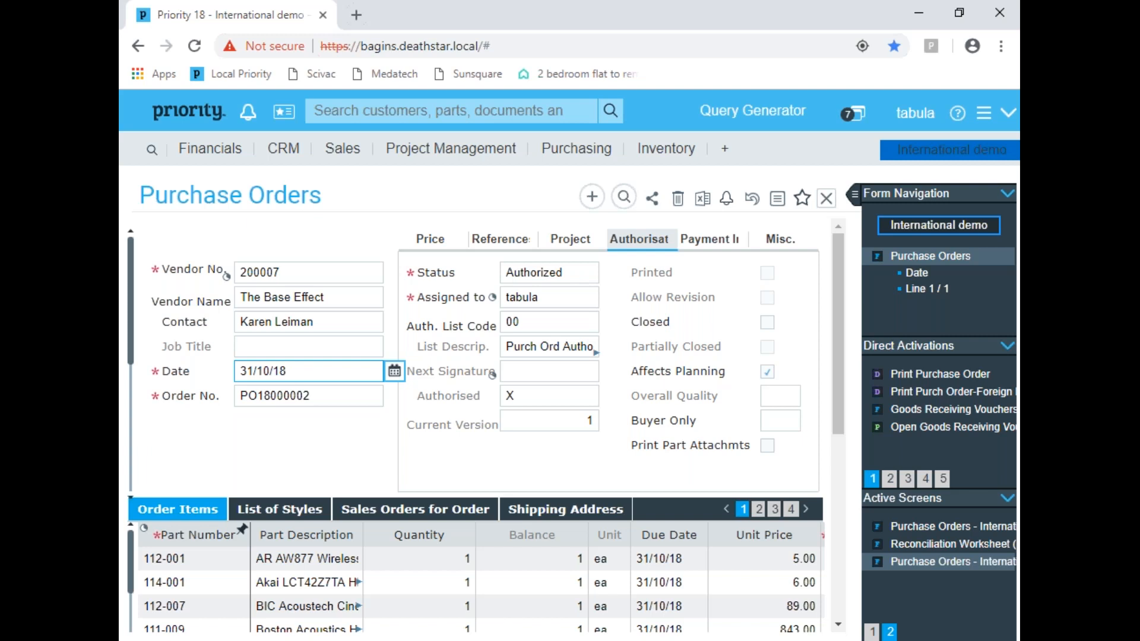
Step: Open the print options of the purchase order and view the system document formats before returning to the template documents
left_click(916, 380)
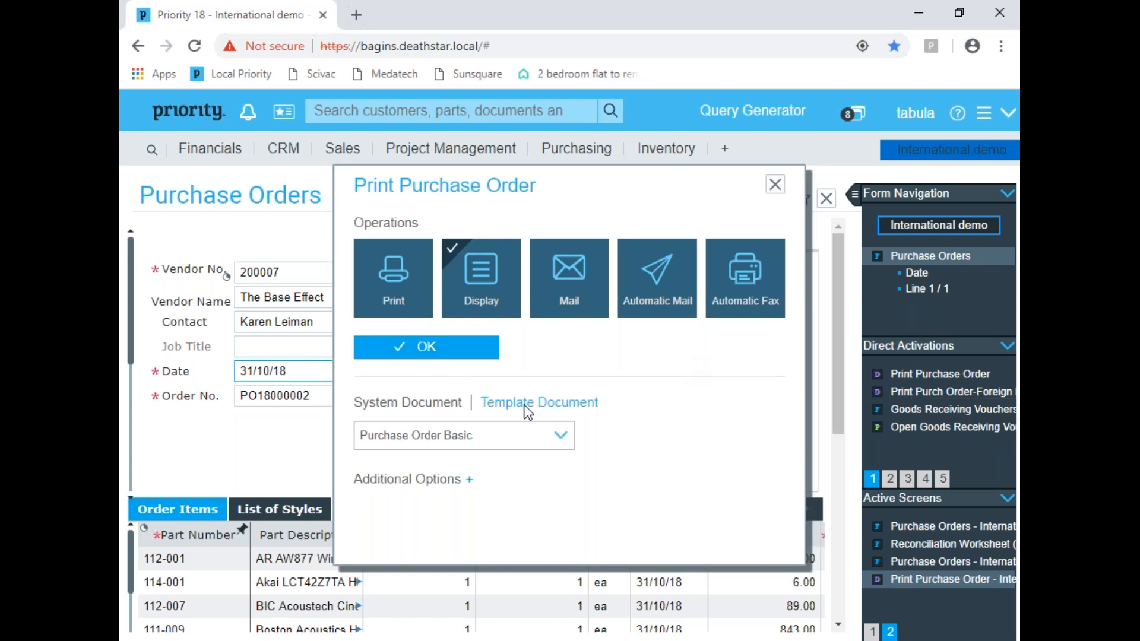
left_click(421, 408)
left_click(451, 438)
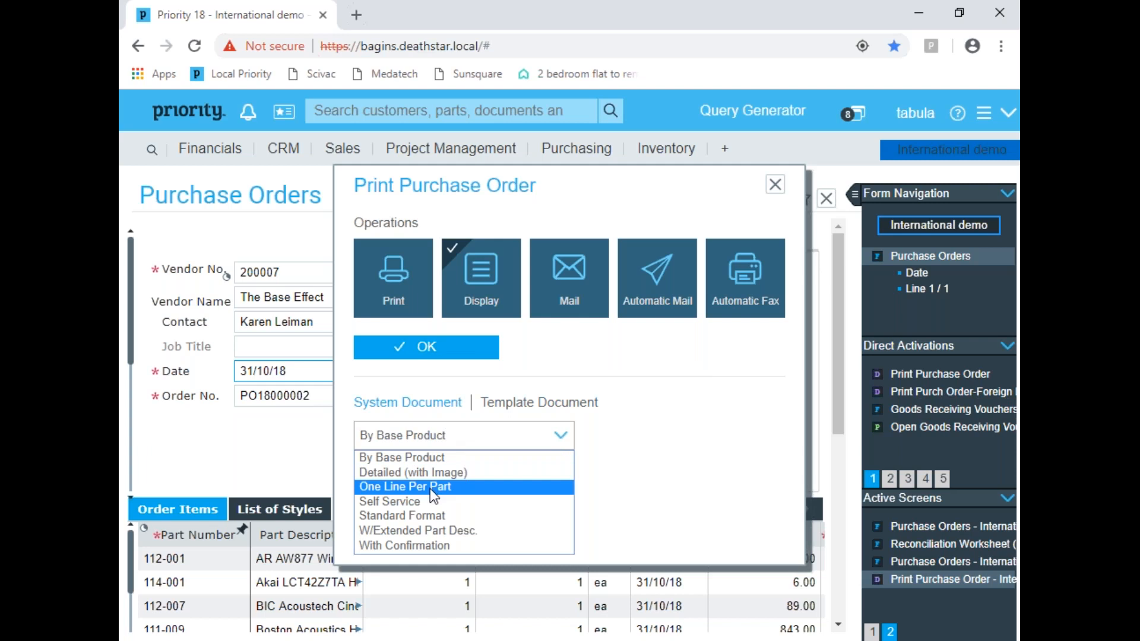
left_click(481, 438)
left_click(526, 408)
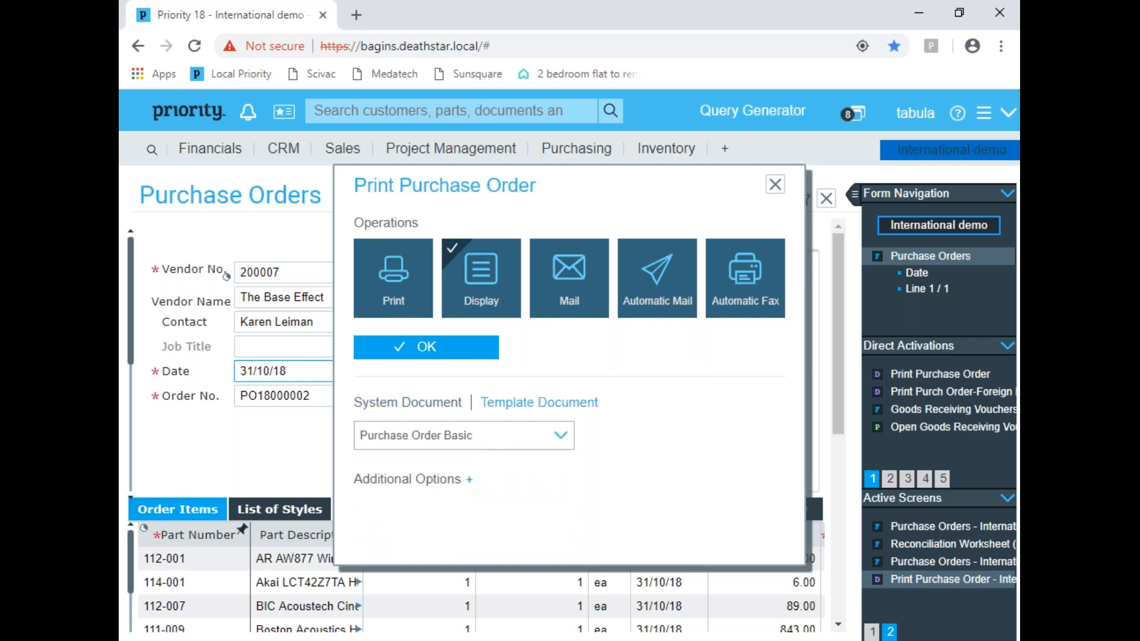
Step: Display the purchase order with Copy of Predefined Template and open the generated Word document with editing enabled
left_click(458, 437)
left_click(454, 457)
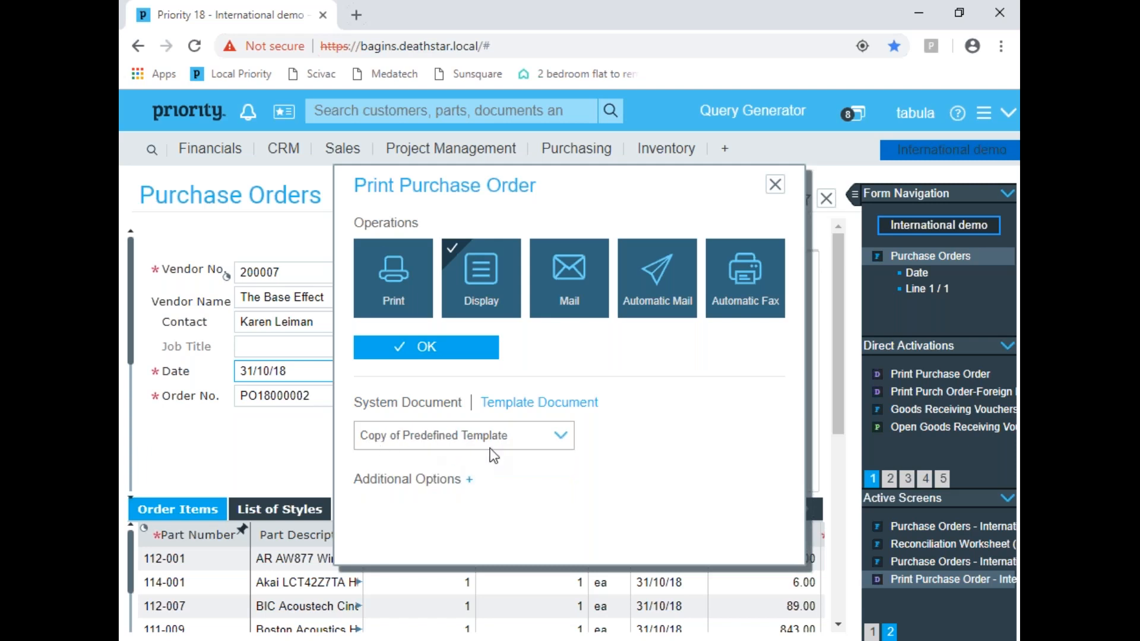
left_click(424, 350)
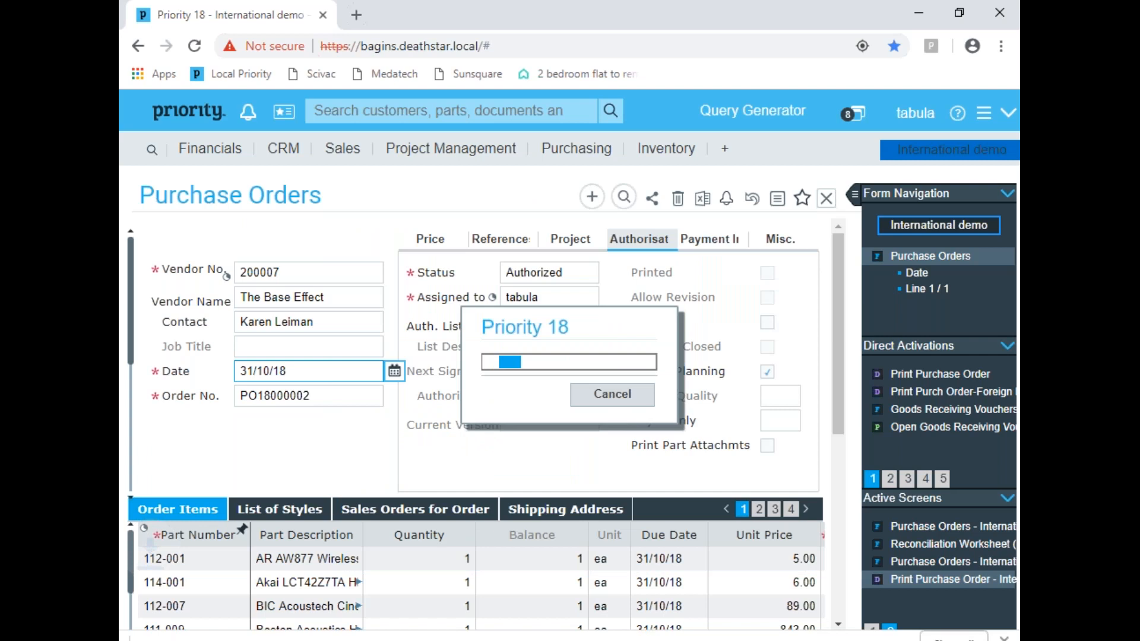
left_click(243, 613)
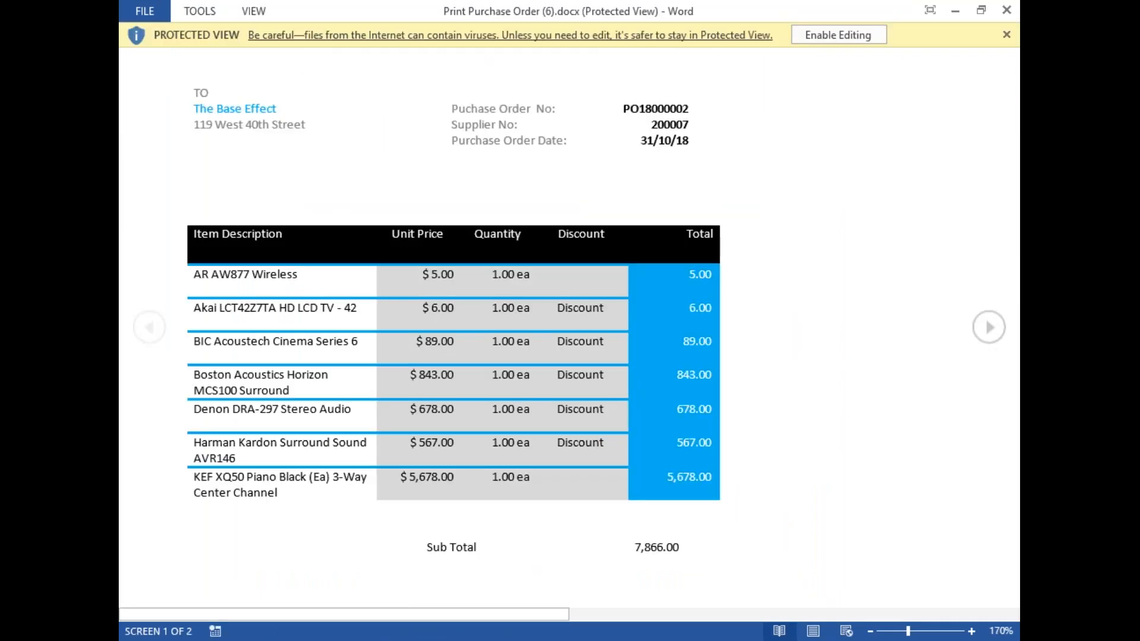
left_click(836, 35)
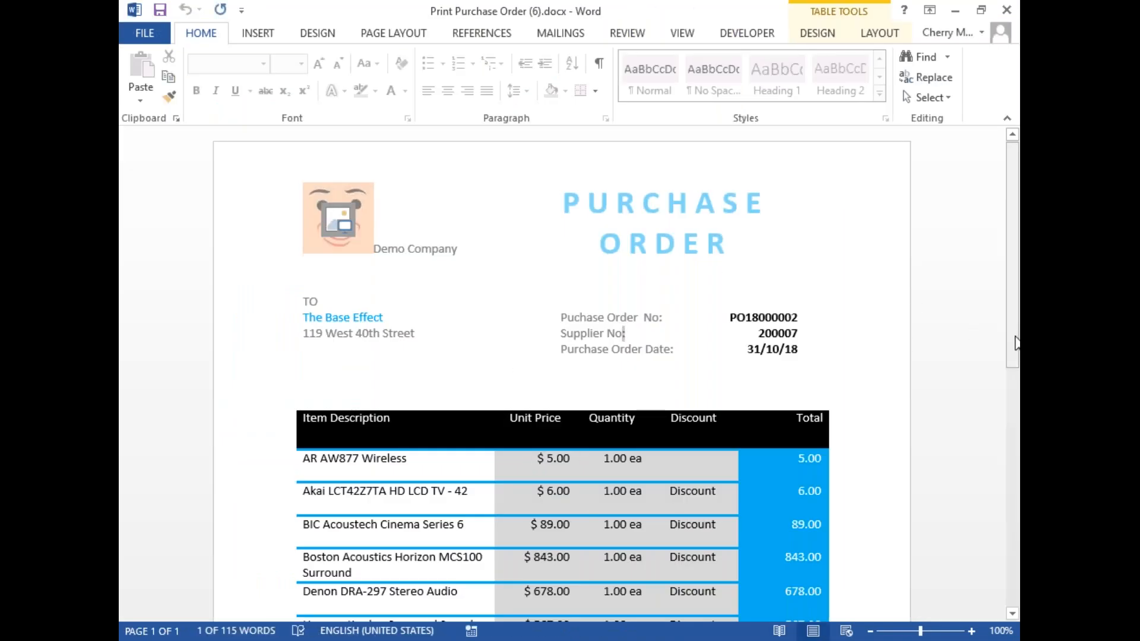
Step: Review the generated purchase order document from header to end, close it and return to the purchase order's date
left_click_drag(1016, 345, 1000, 497)
scroll(1000, 497, "up", 10)
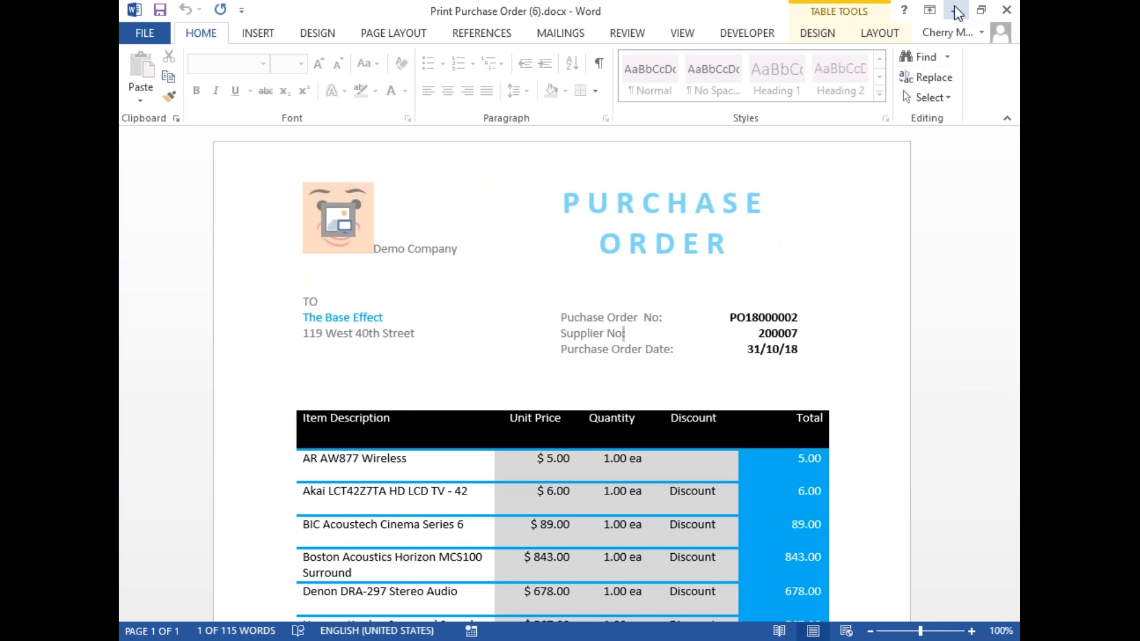
left_click(1010, 7)
left_click(1007, 9)
left_click(570, 349)
left_click(319, 272)
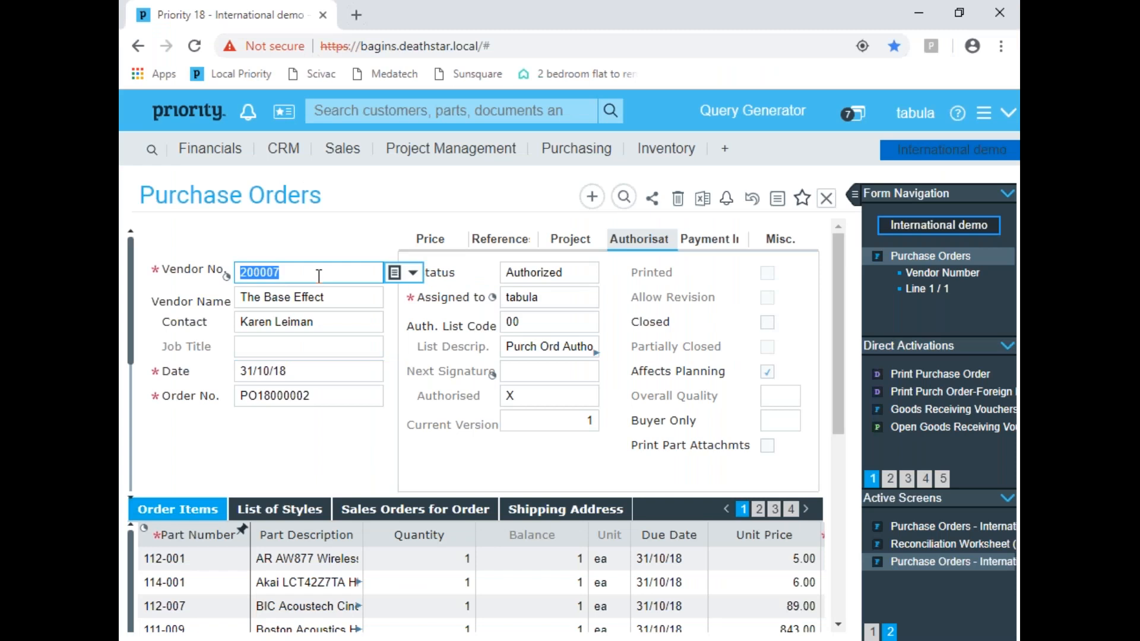
left_click(290, 373)
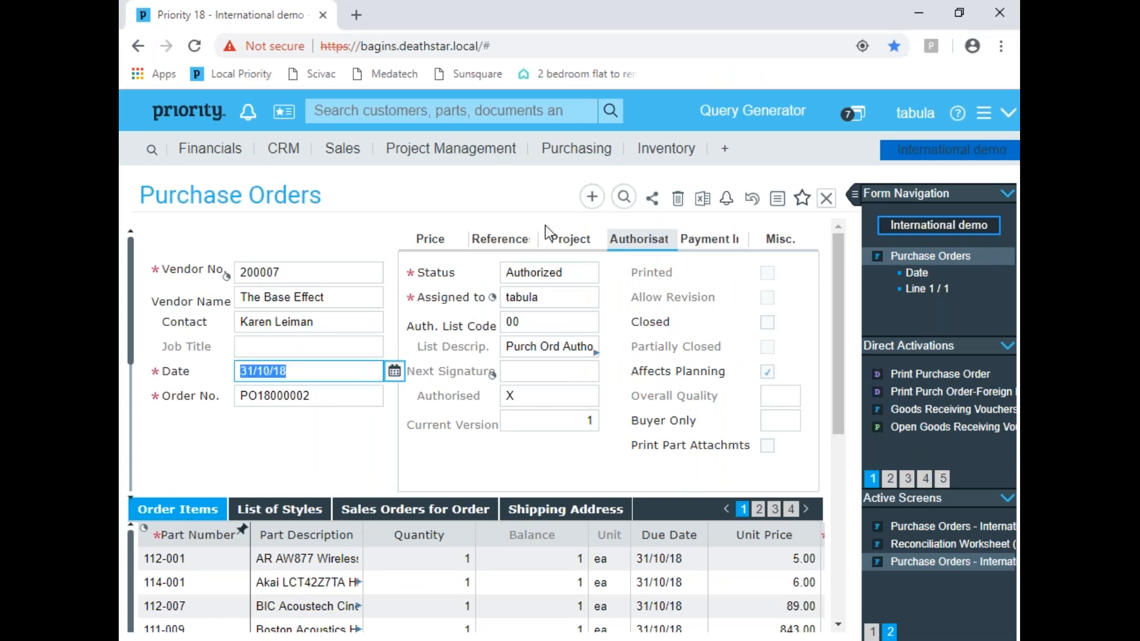
Step: Open the Purchase Order Basic template from the Print Purchase Order design in Word and enable editing
left_click(597, 150)
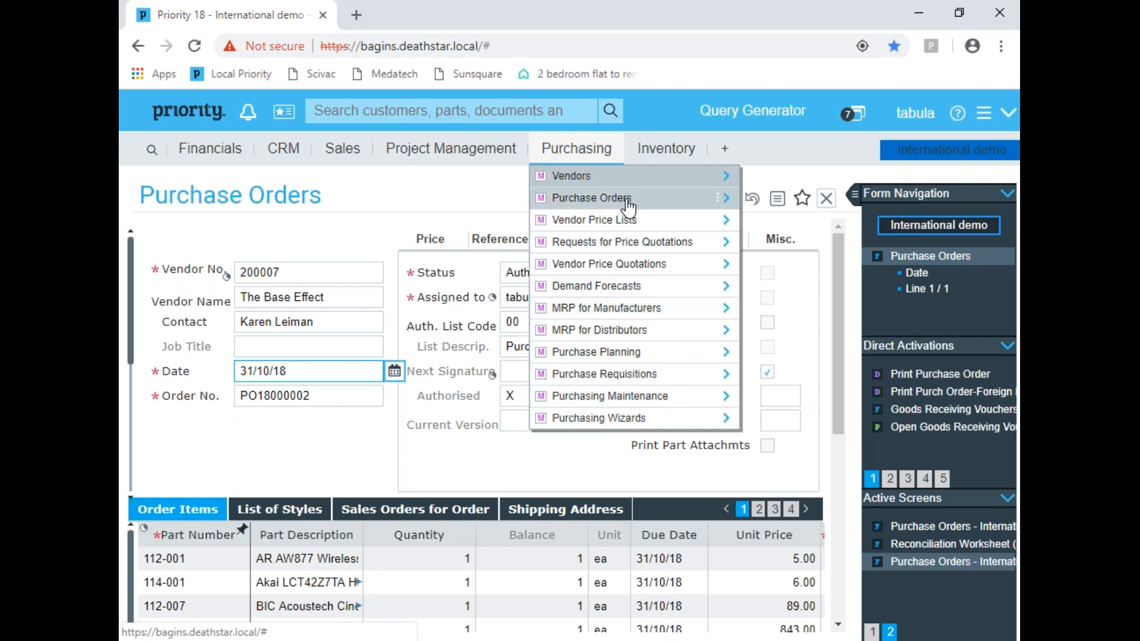
mouse_move(629, 205)
left_click(806, 375)
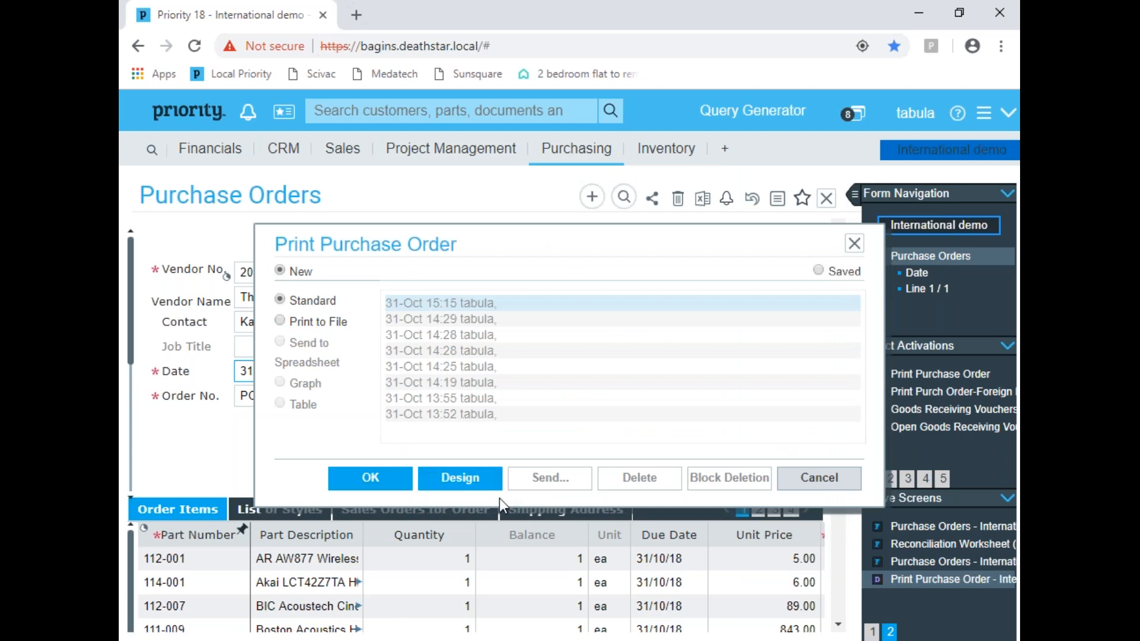
left_click(497, 488)
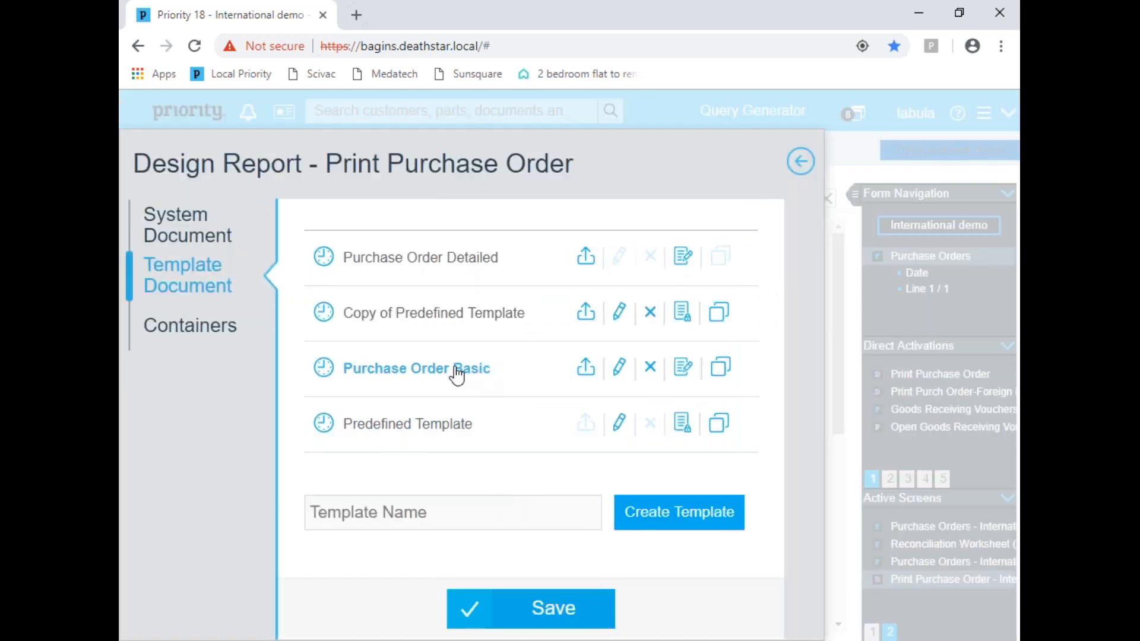
left_click(621, 371)
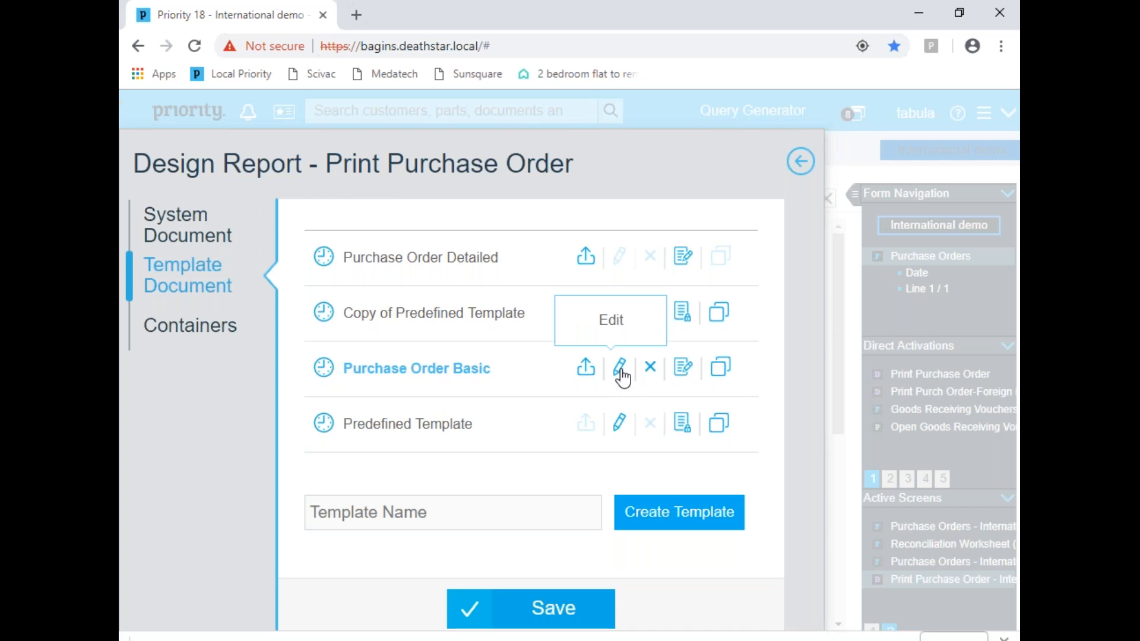
left_click(270, 618)
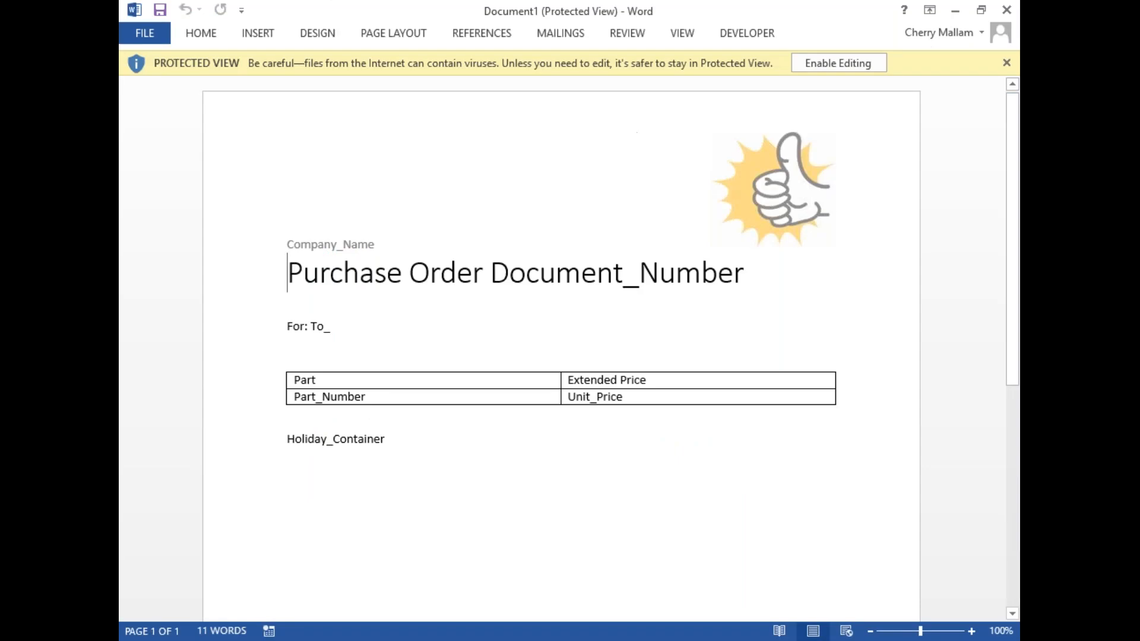
left_click(828, 60)
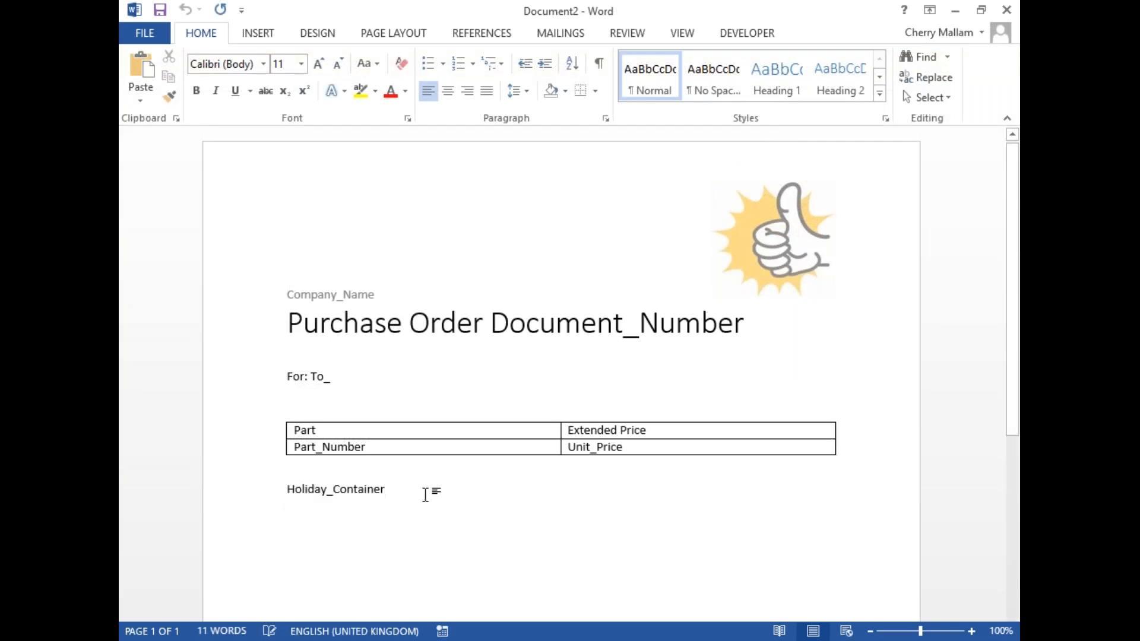
Step: Examine the Containers fields in the XML Mapping pane against the template's Holiday_Container field, and close the Word document
left_click(773, 33)
left_click(626, 74)
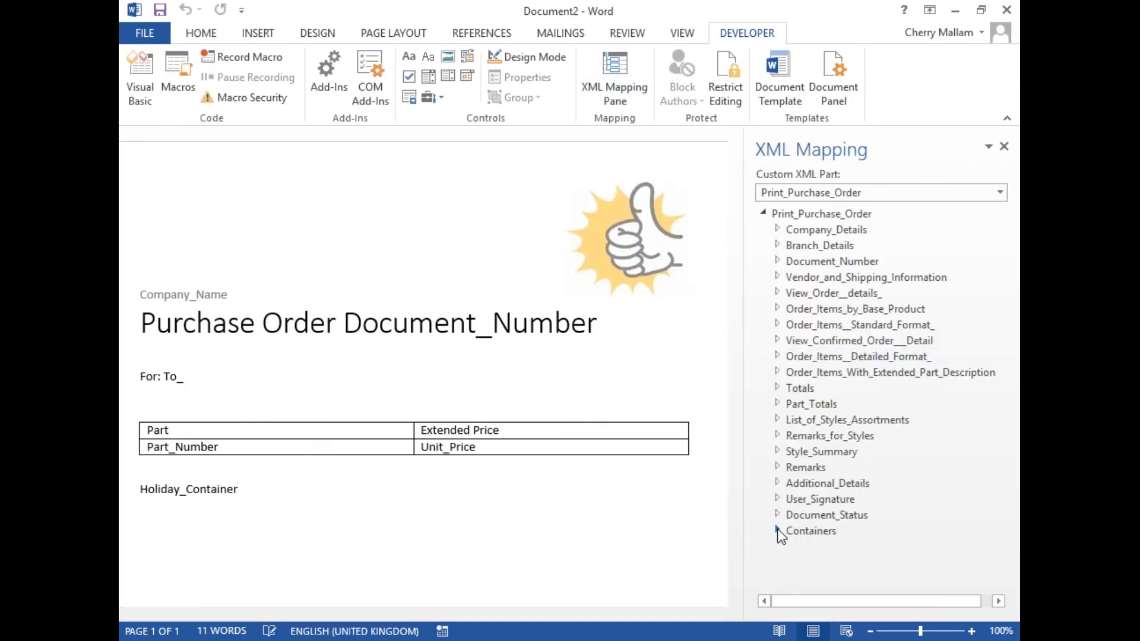
left_click(777, 530)
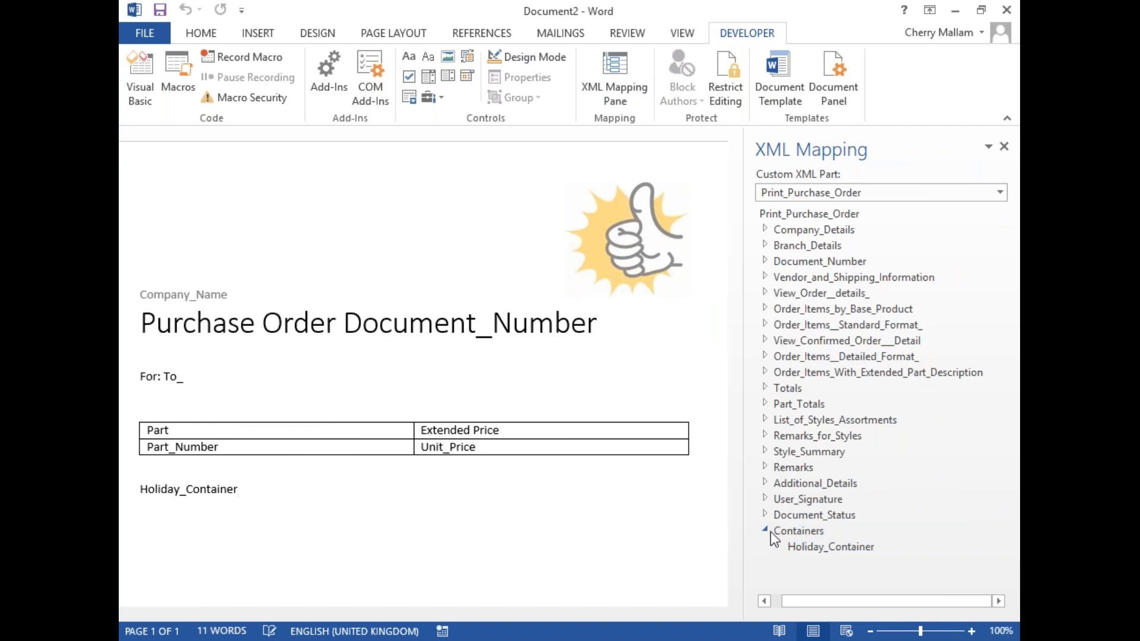
left_click_drag(551, 615, 488, 615)
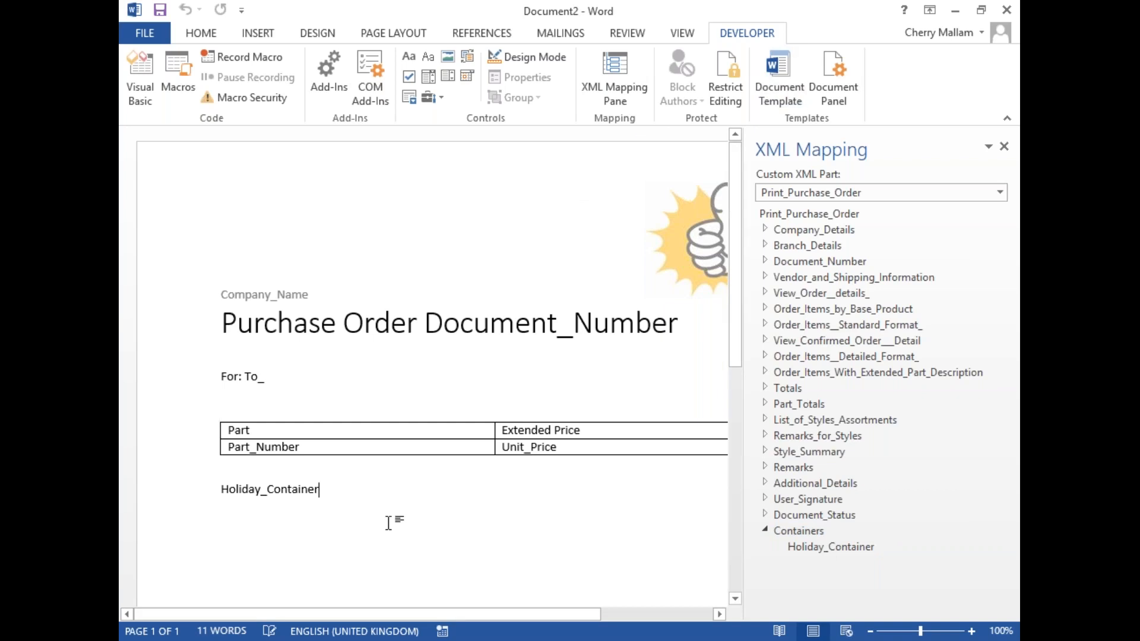
left_click(1006, 10)
left_click(583, 364)
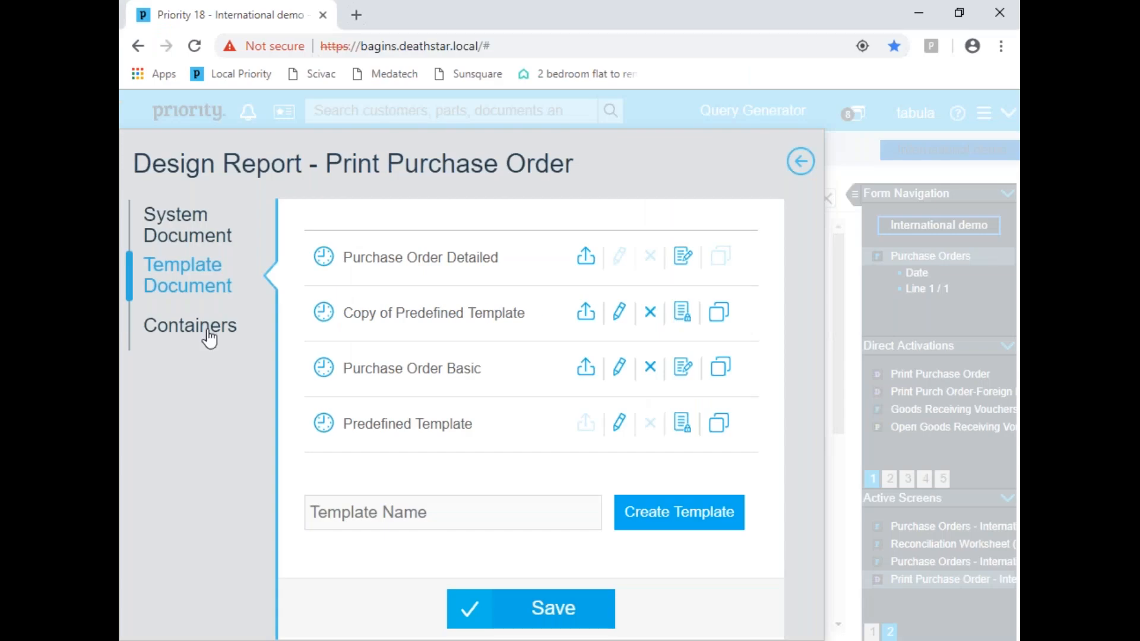
Step: Open the Holiday Container from the report's containers to view its text and condition
left_click(209, 340)
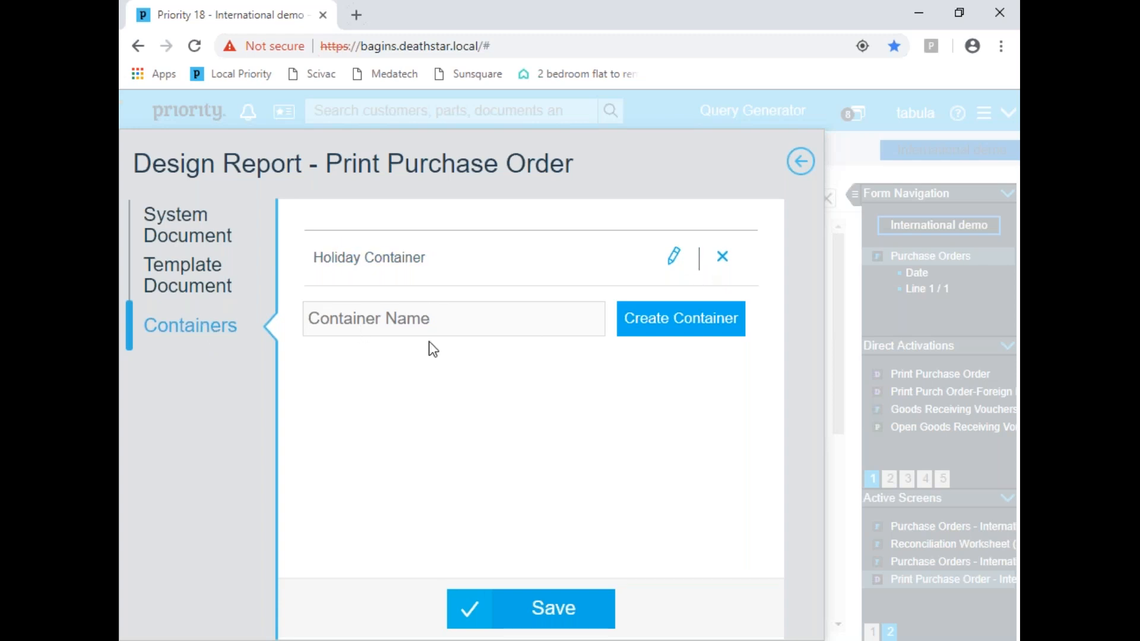
left_click(674, 261)
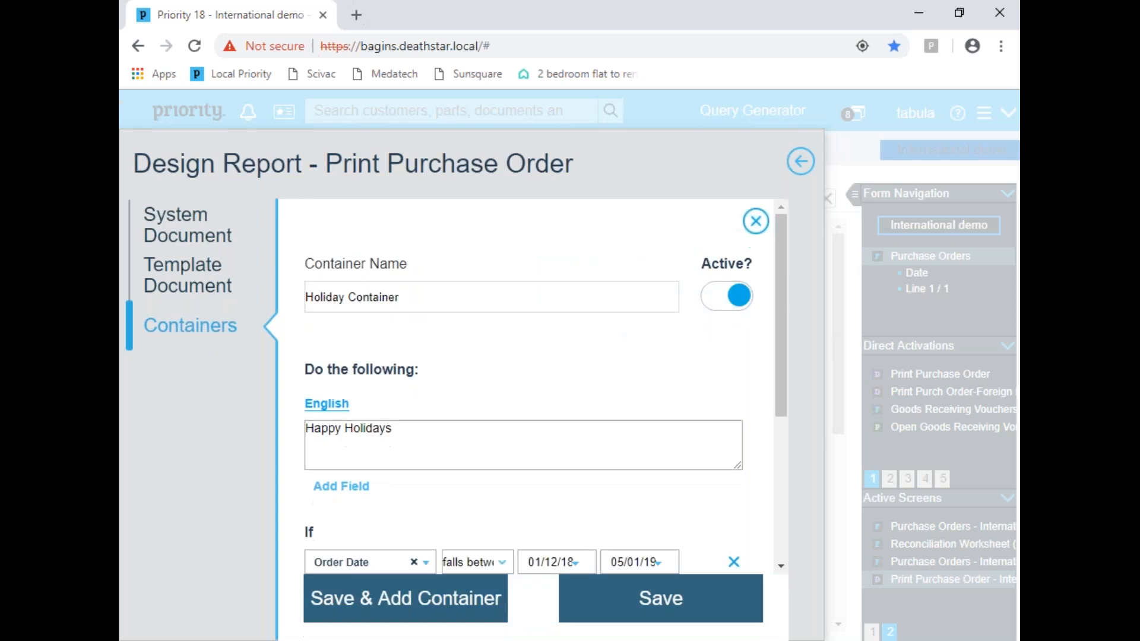
Step: Examine the Holiday Container's Order Date condition, close the report design and return to the purchase order's date
mouse_move(778, 299)
left_mouse_down()
mouse_move(771, 397)
mouse_move(764, 331)
left_mouse_up()
left_click(412, 374)
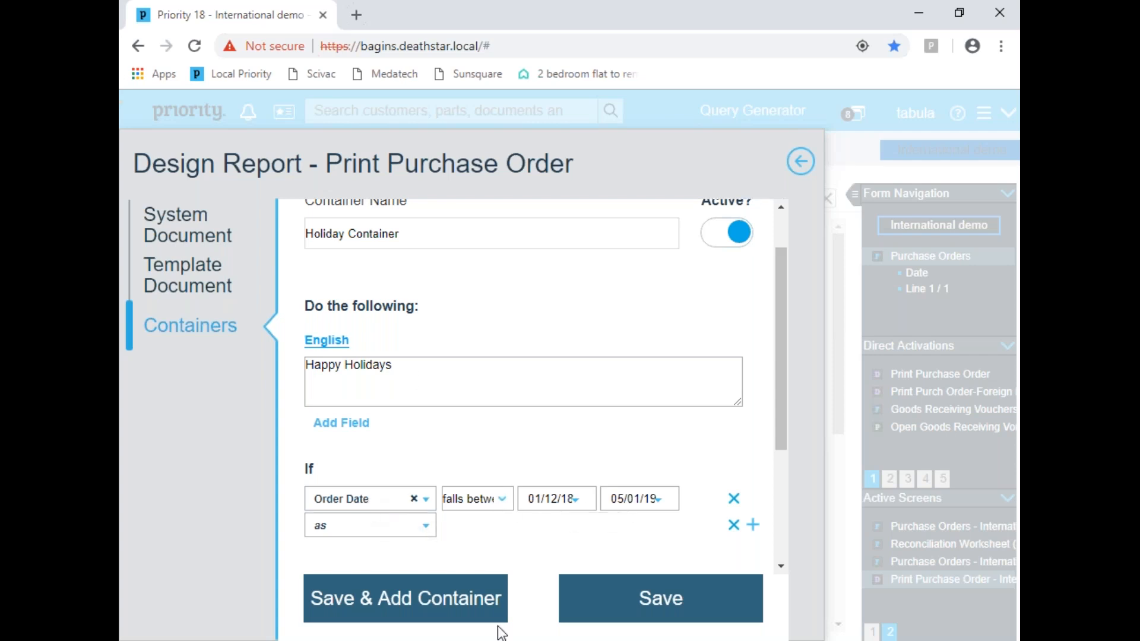
left_click(801, 161)
left_click(817, 477)
left_click(315, 369)
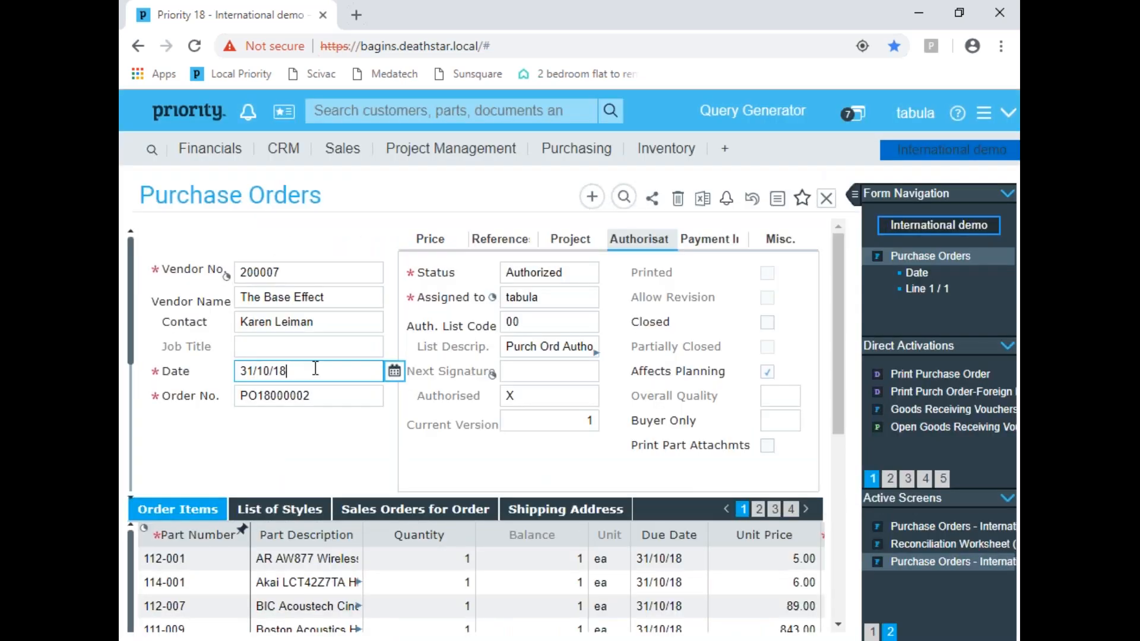
Step: Query the purchase orders for a December date in any year, using the date pattern ??/12/??
key("F11")
type("??/12/??")
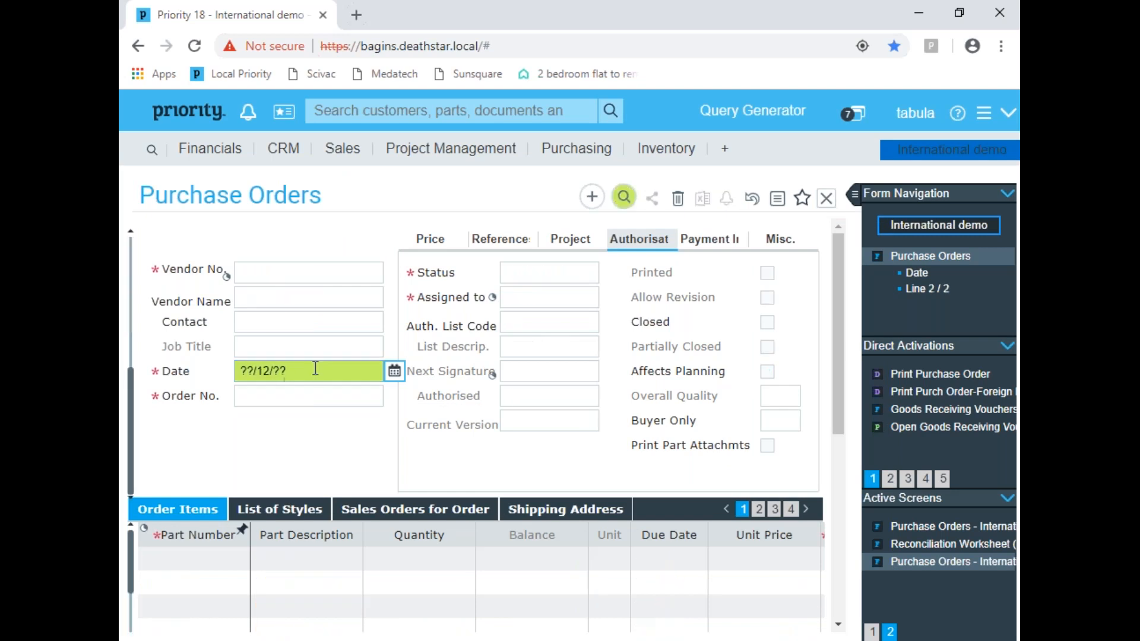
key("Return")
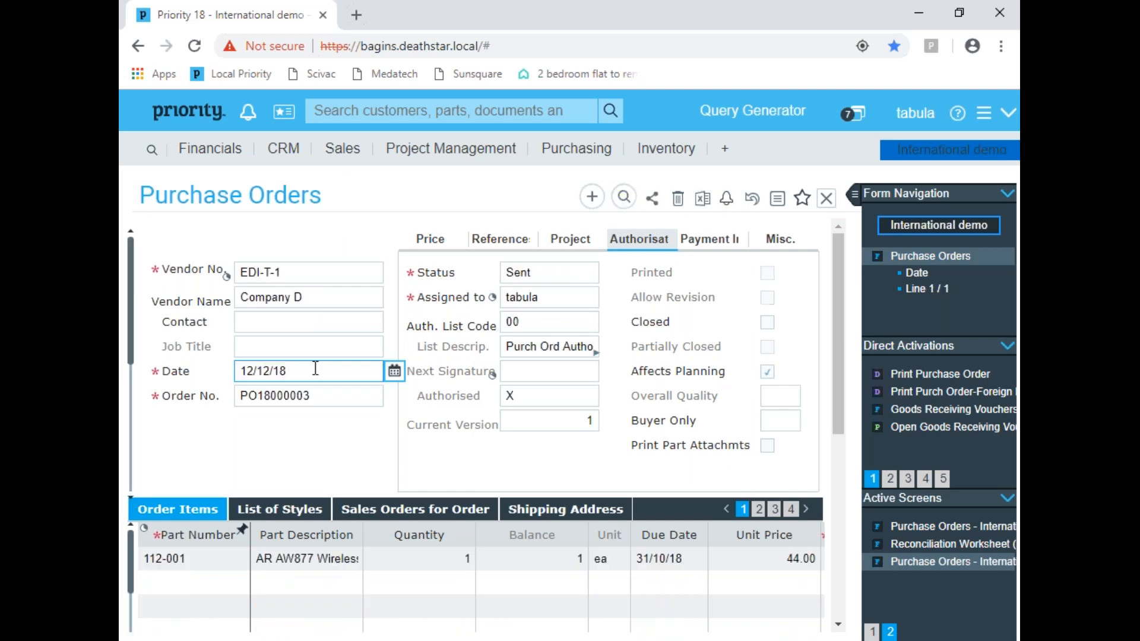
Step: Run Print Purchase Order for the December order, choosing the Purchase Order Basic template for display
left_click(946, 379)
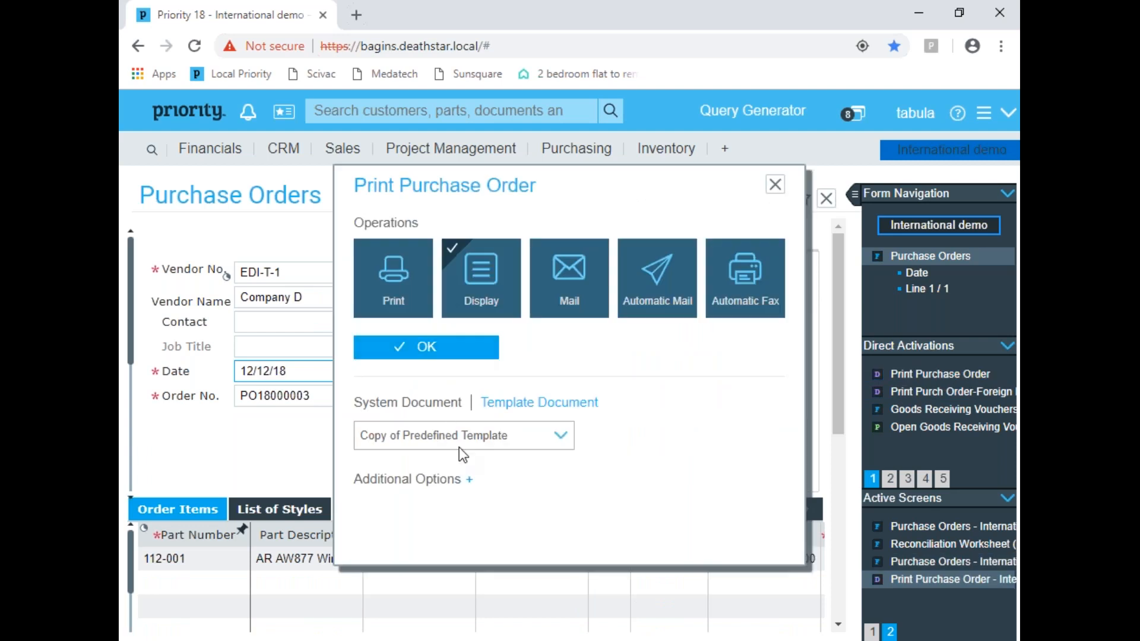
left_click(462, 438)
left_click(432, 471)
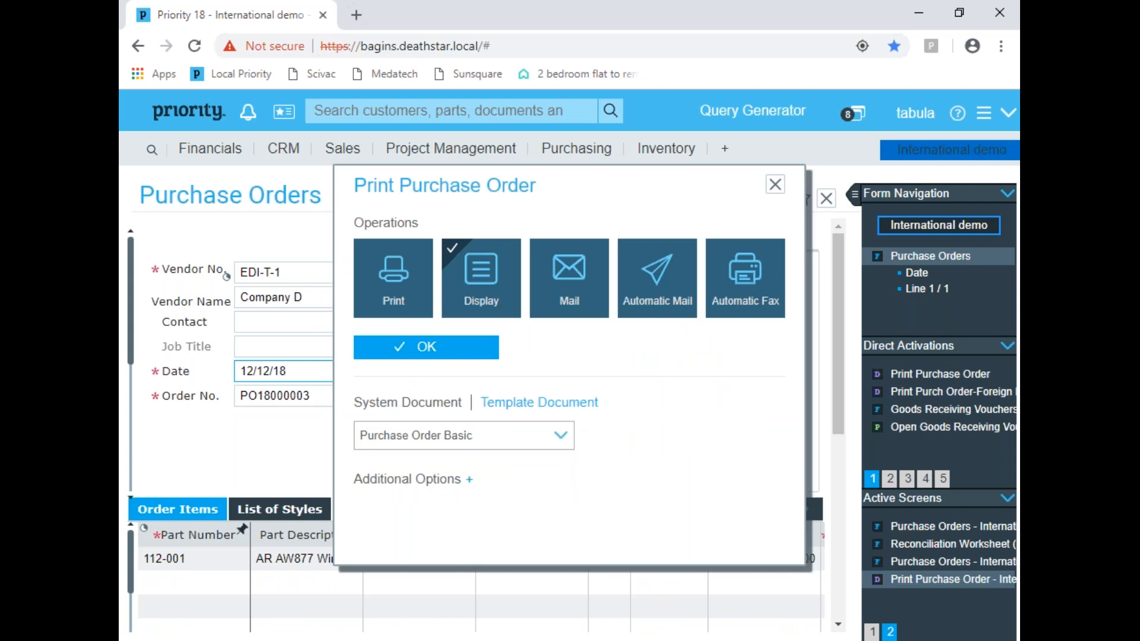
left_click(449, 353)
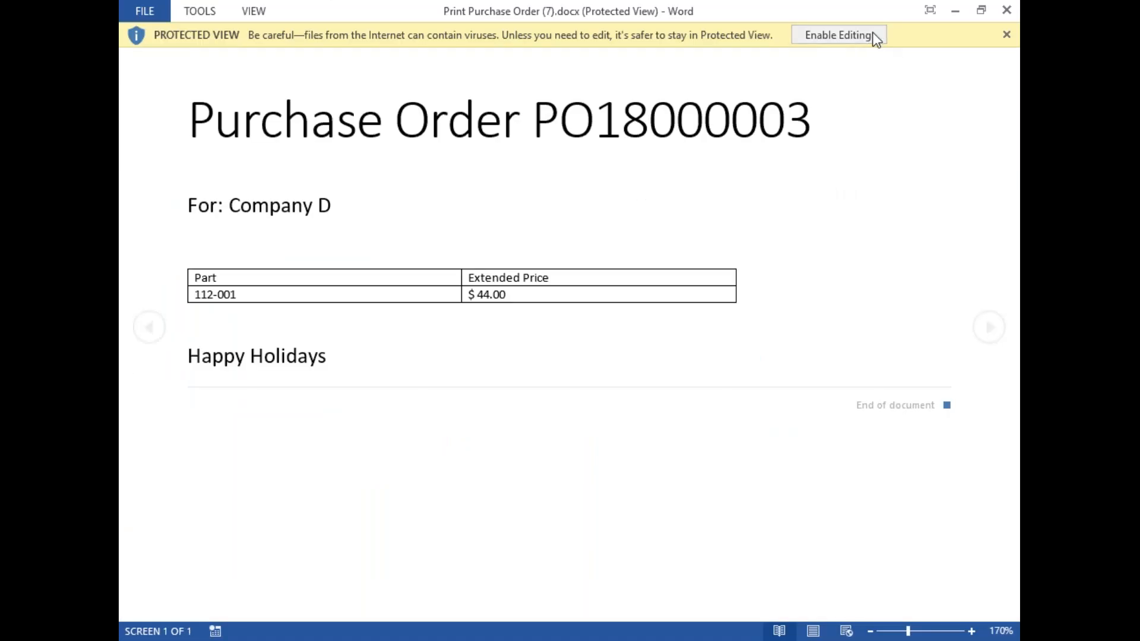
Step: Enable editing in the generated Word document, check the holiday text below the parts table and close the document
left_click(857, 35)
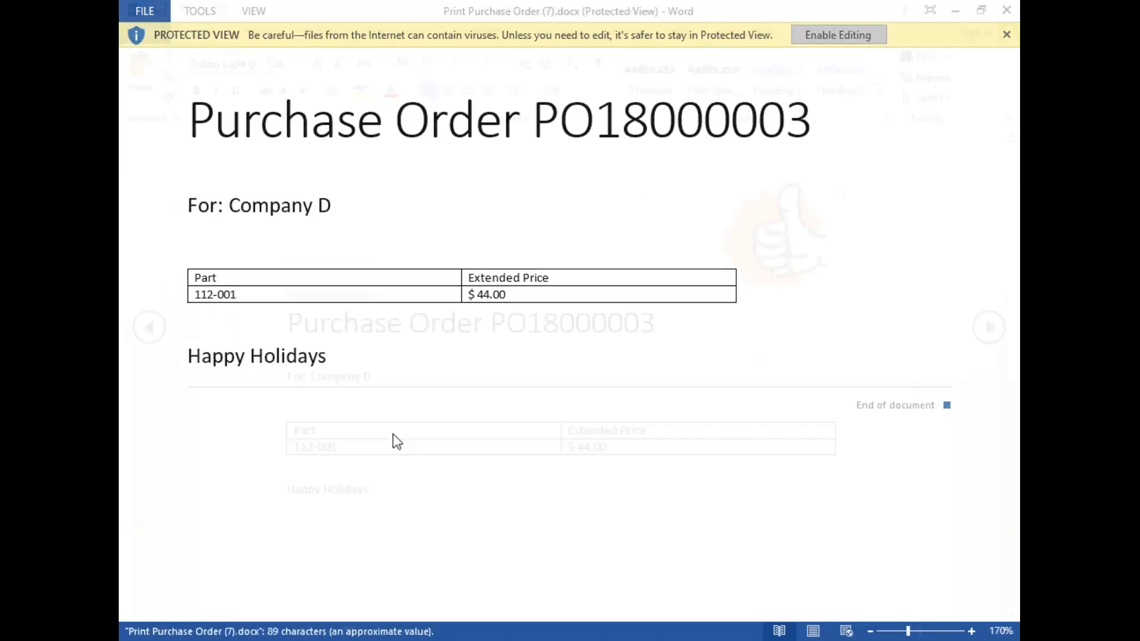
left_click(392, 488)
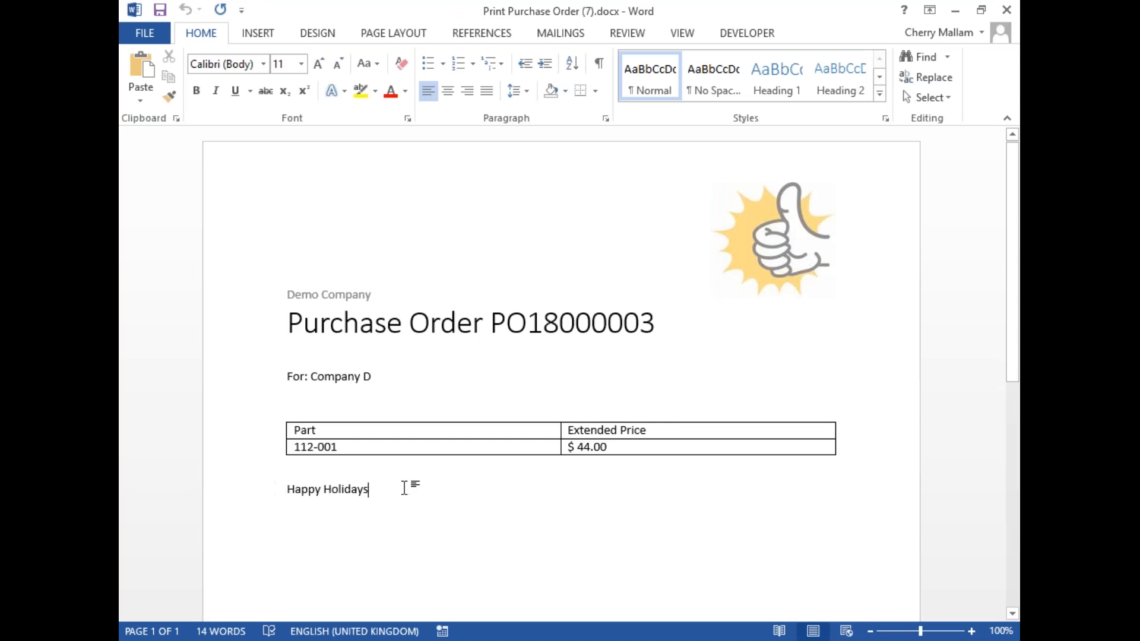
left_click_drag(381, 491, 178, 500)
left_click(504, 553)
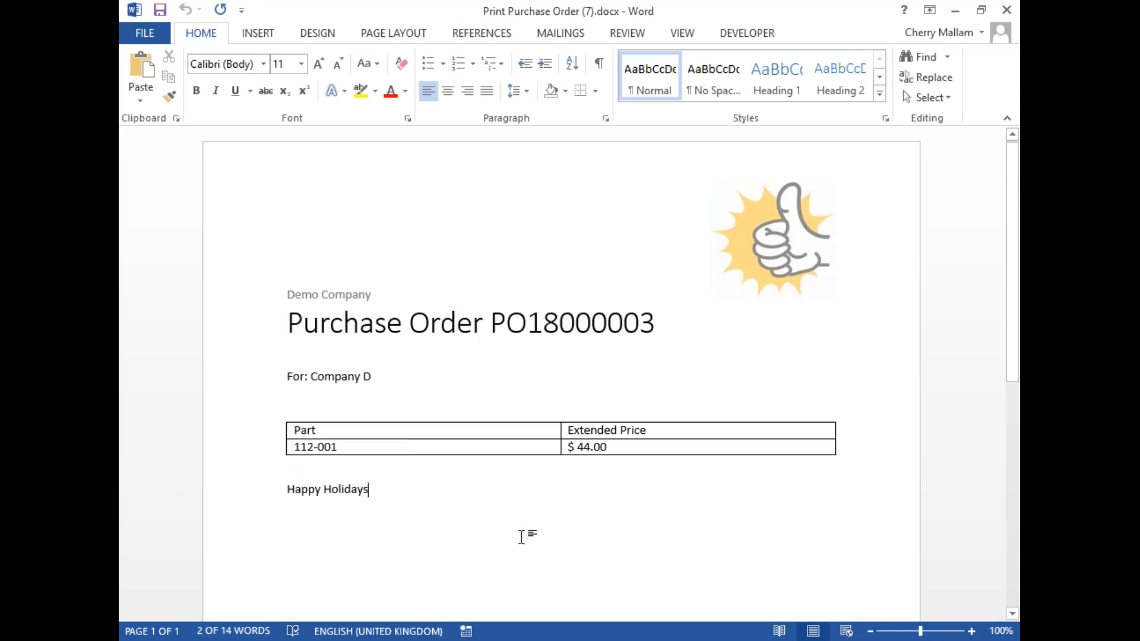
left_click(1008, 10)
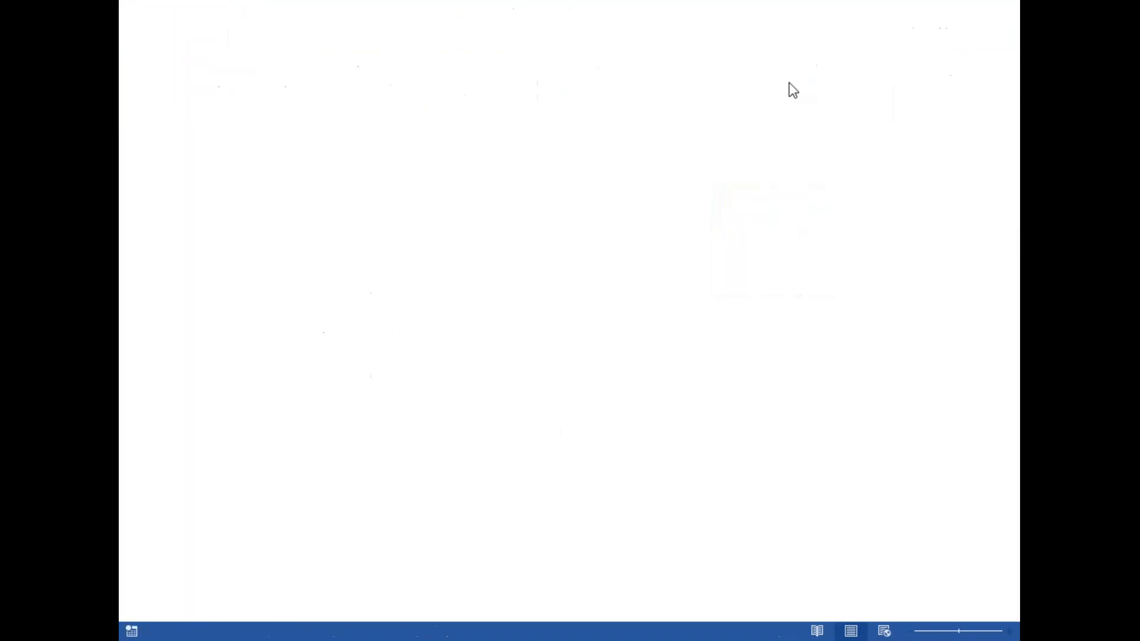
Step: Display the order dated 31/10/18 with the Purchase Order Basic template, enable editing to review the document and close it
key("F11")
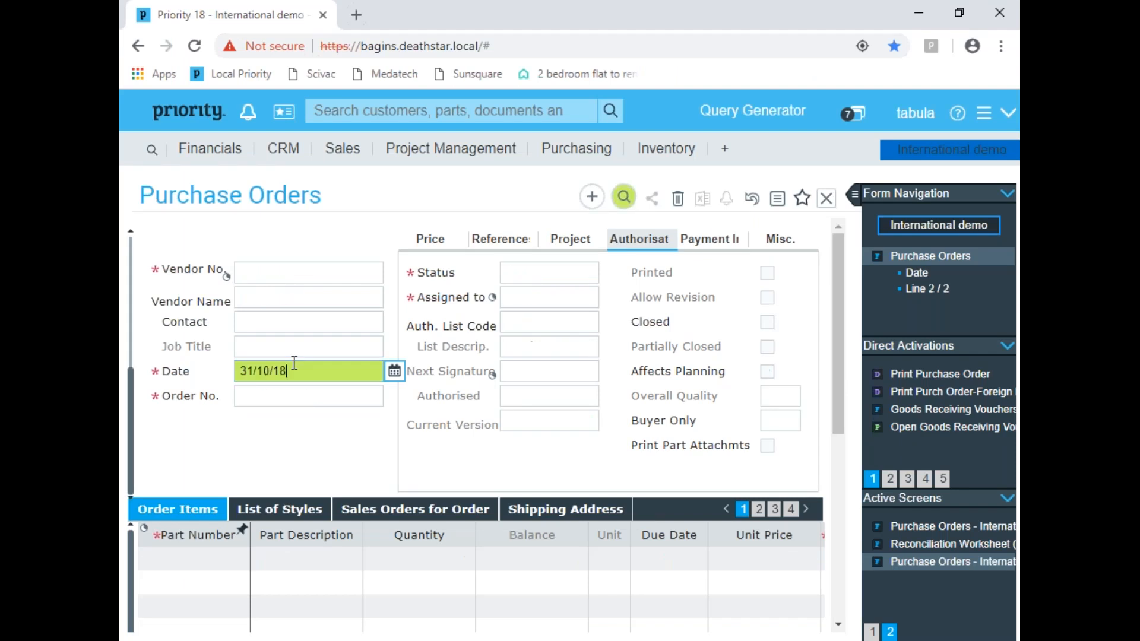
key("Return")
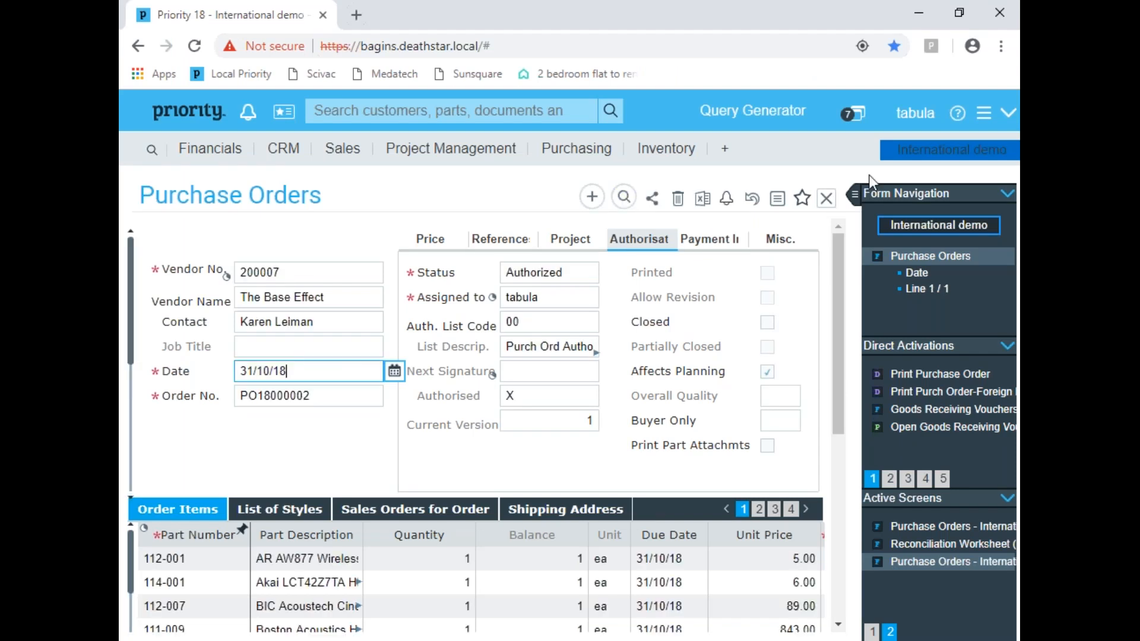
left_click(951, 380)
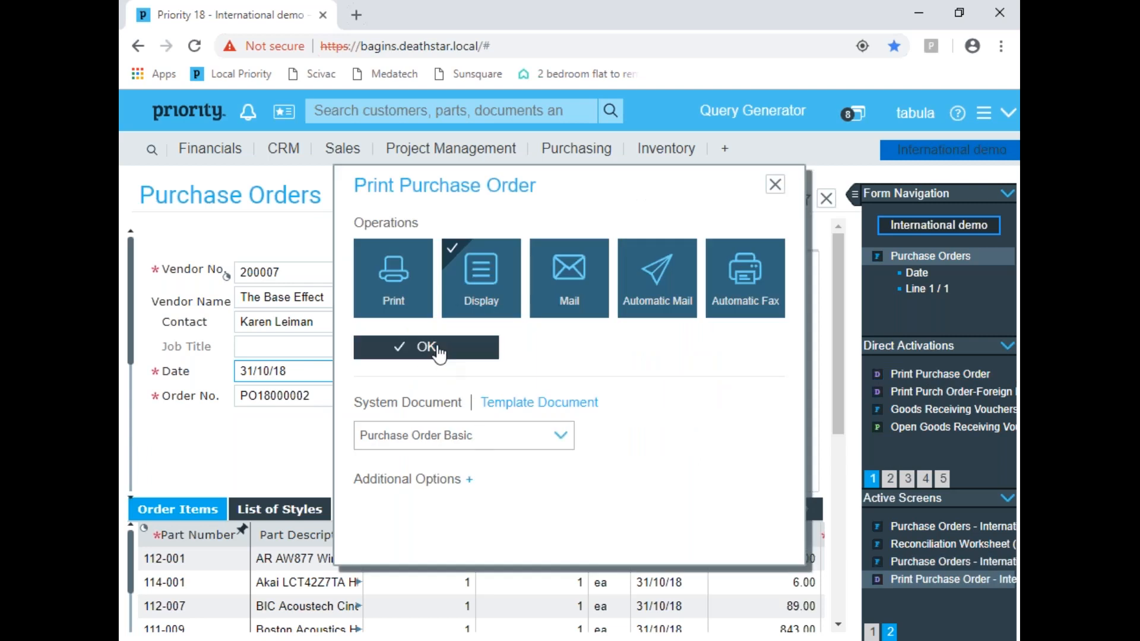
left_click(438, 351)
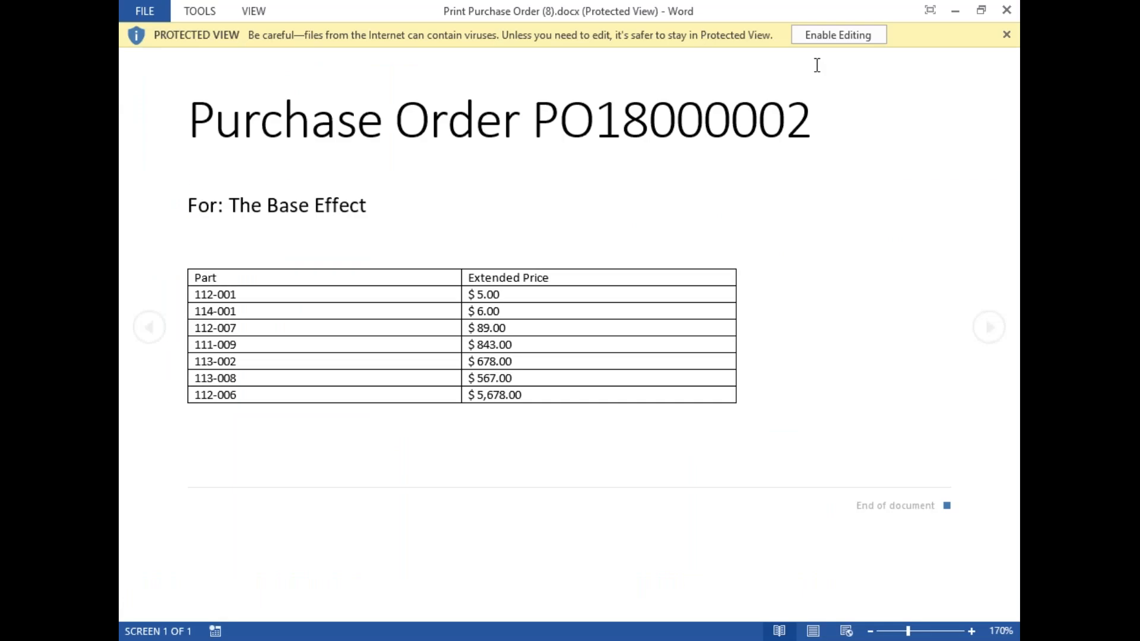
left_click(834, 35)
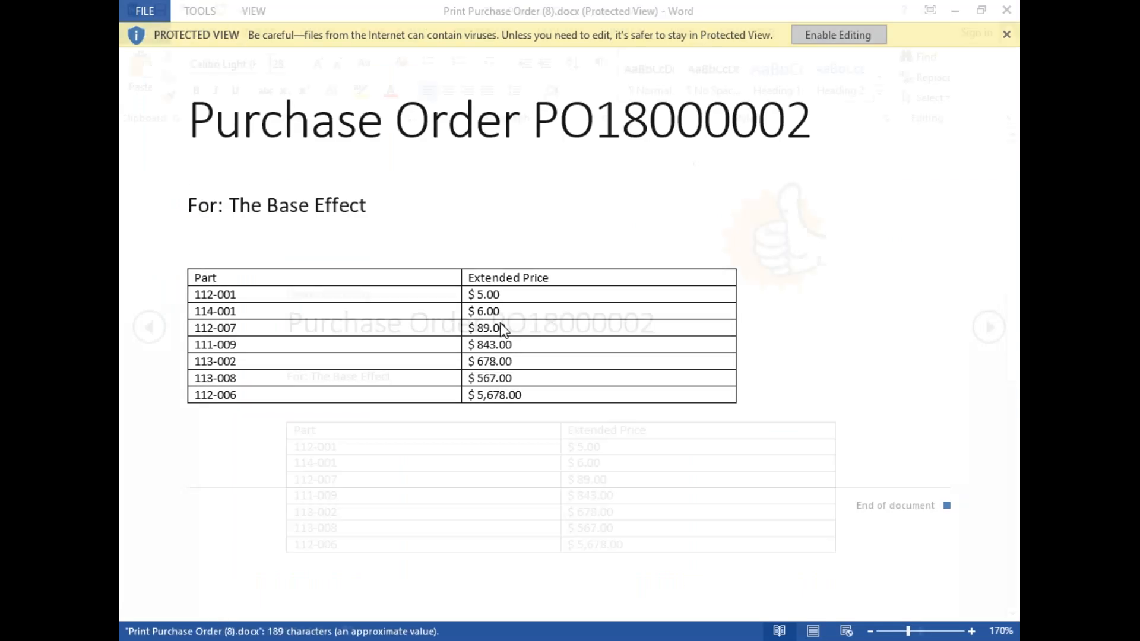
left_click(1008, 10)
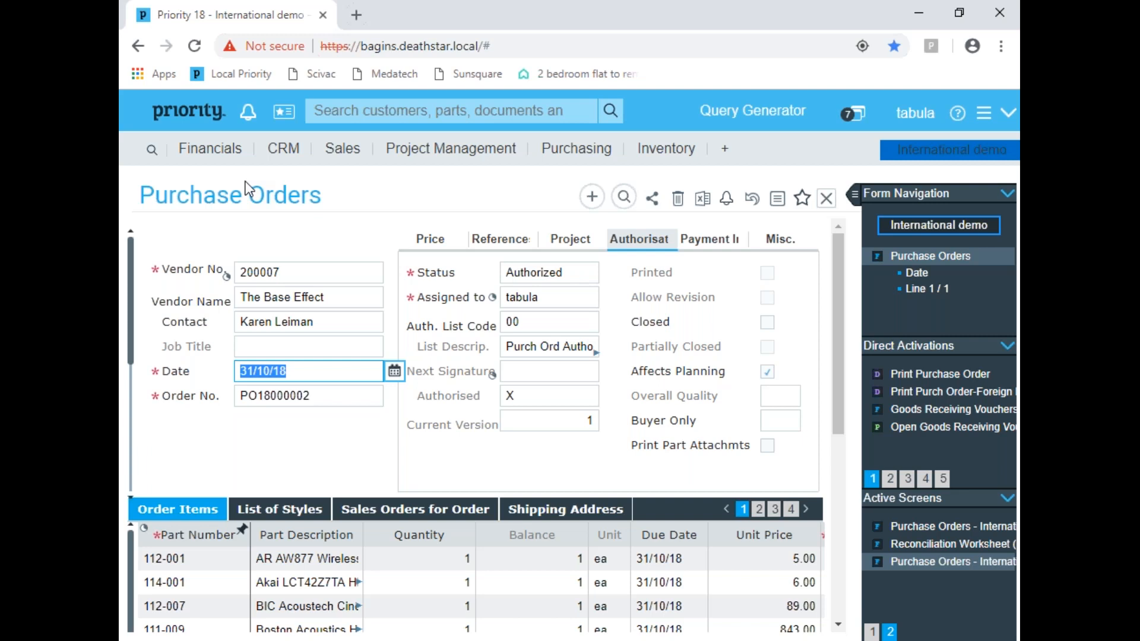
Step: Run Prepare for Reconciliation from the nominal ledger's account reconciliations for the Bird of Prey account
left_click(212, 155)
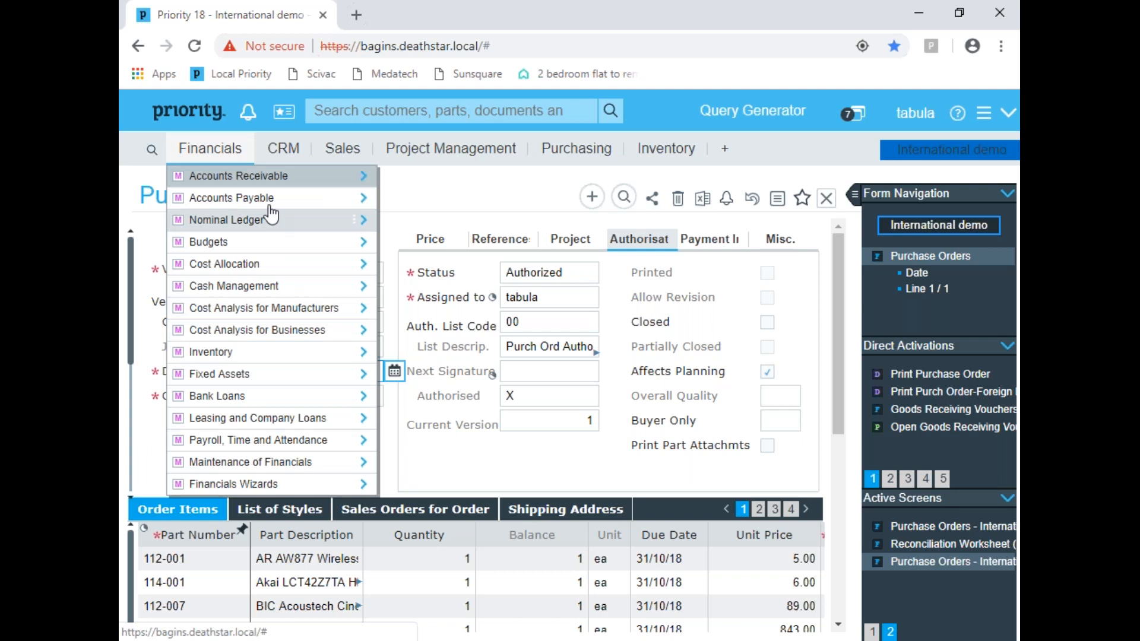
left_click(249, 220)
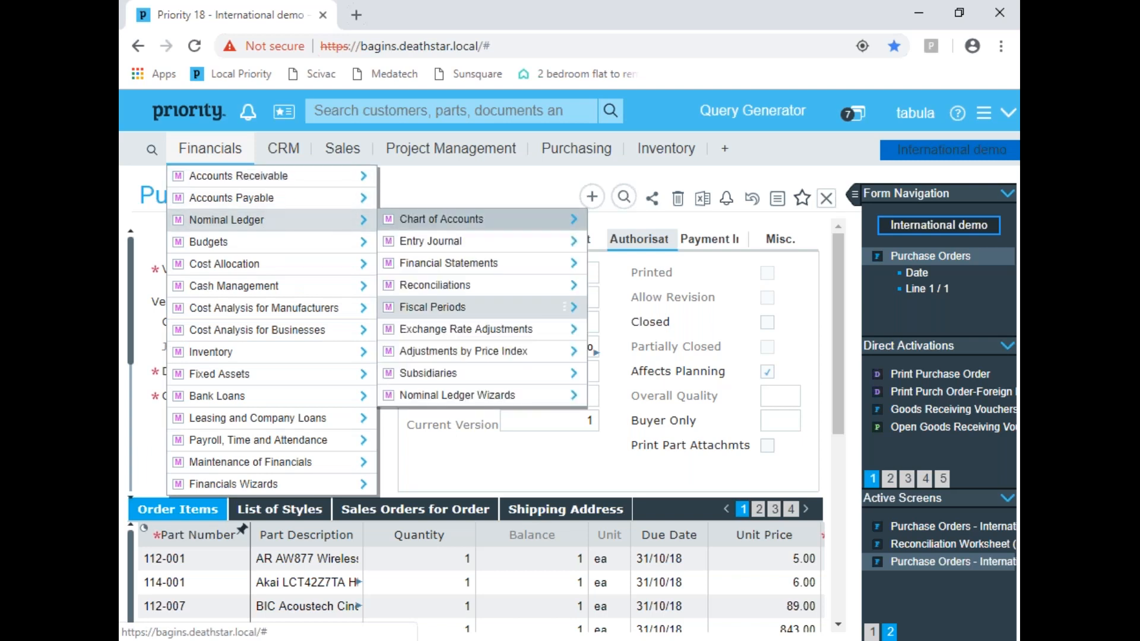
left_click(493, 288)
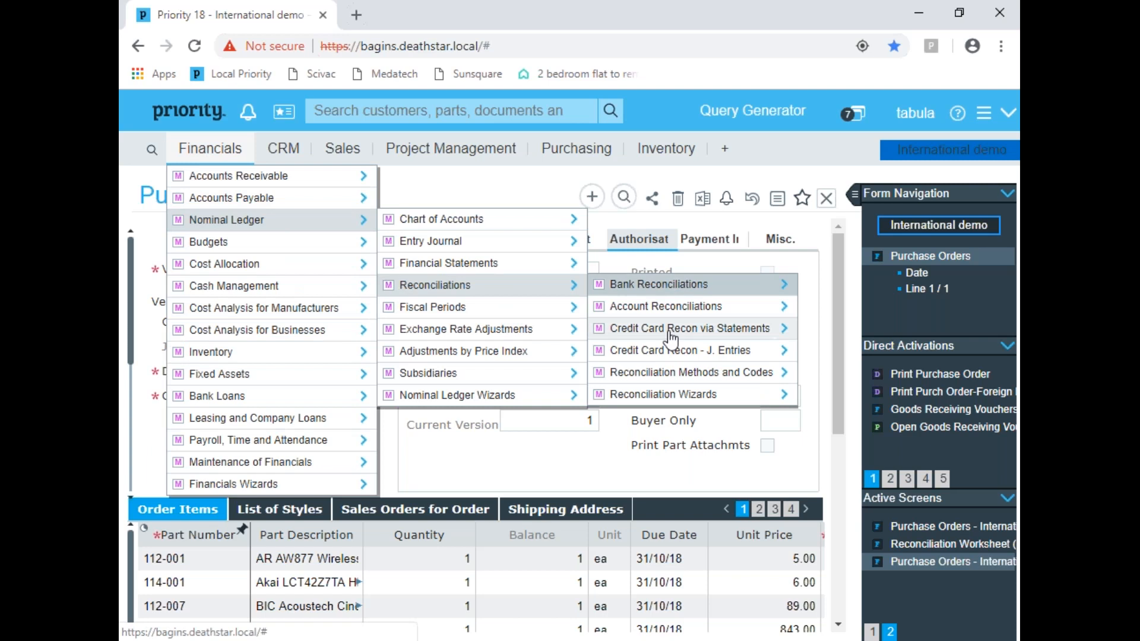
left_click(664, 313)
left_click(907, 304)
left_click(609, 446)
left_click(528, 369)
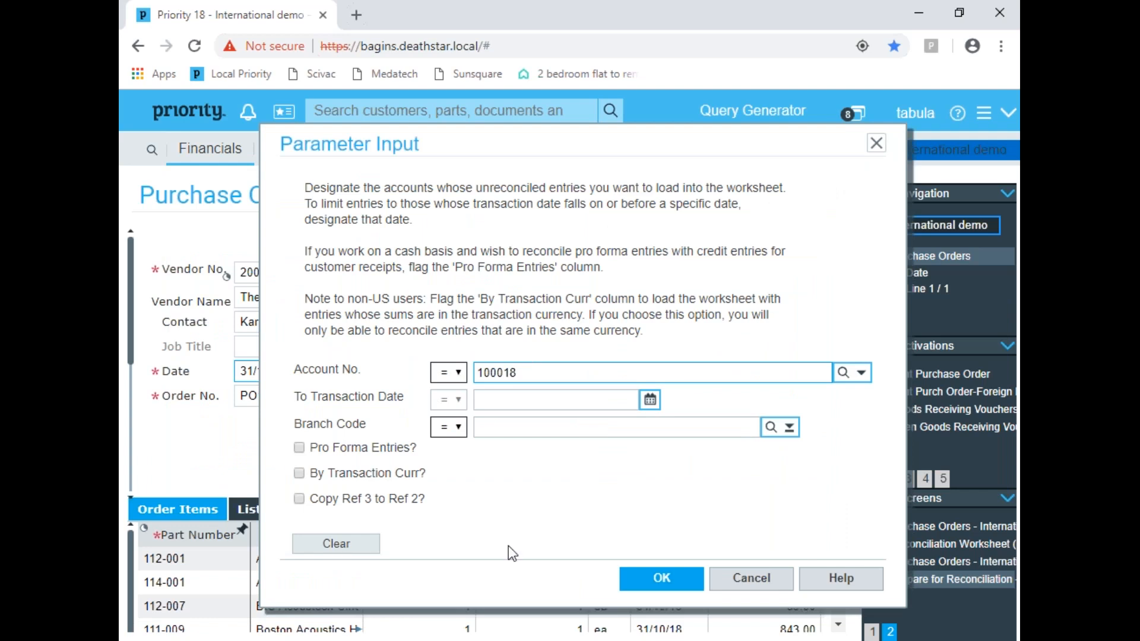
left_click(646, 585)
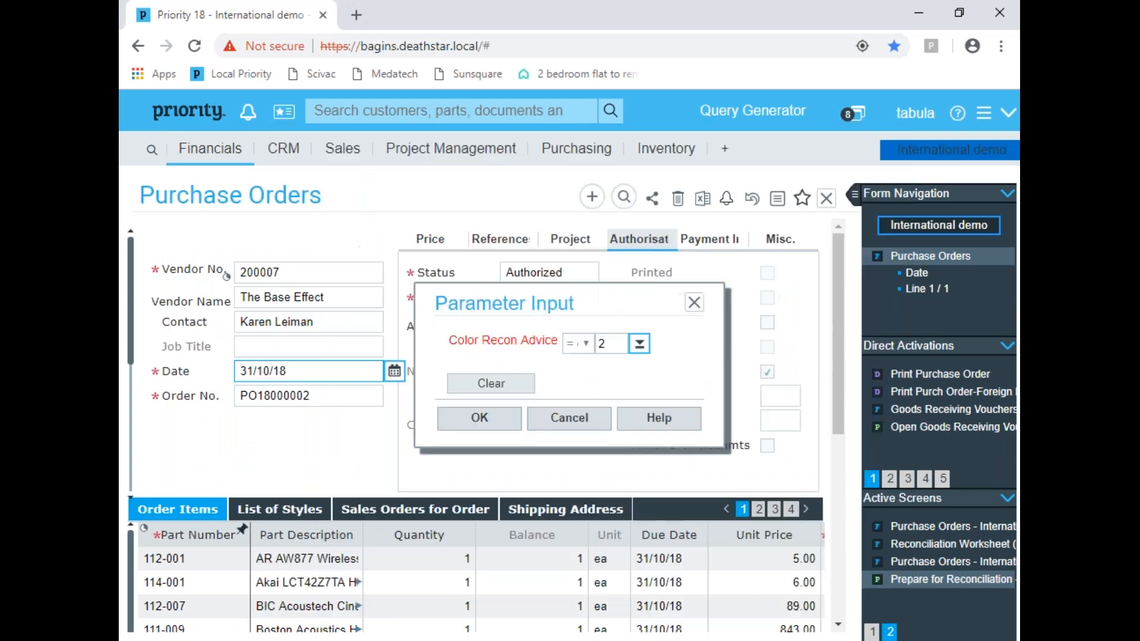
Step: Set Color Recon Advice to 2, Display all types of recommendations, and complete the reconciliation preparation
left_click(651, 345)
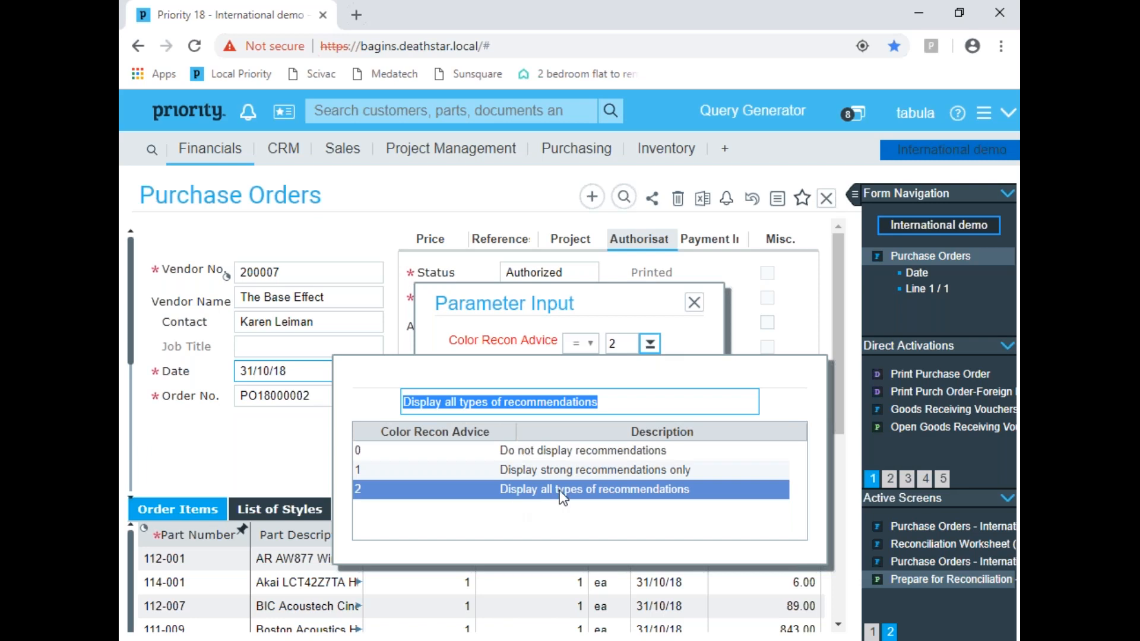
left_click(589, 491)
left_click(479, 416)
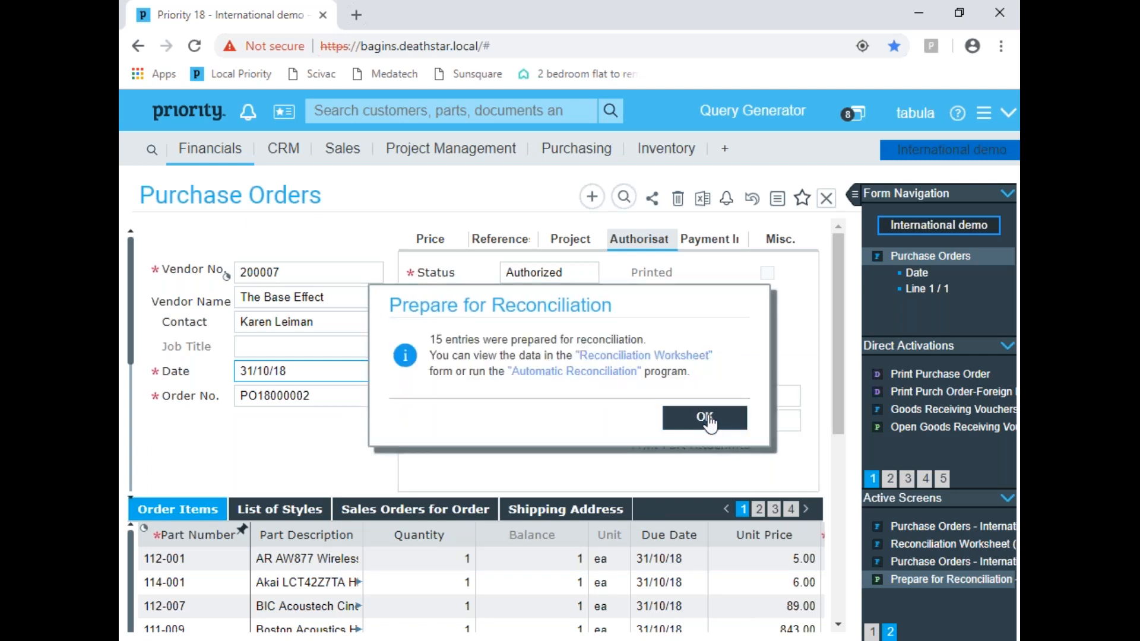
left_click(707, 419)
Step: Open the Reconciliation Worksheet (Split) from the account reconciliations and hide the form navigation to widen it
left_click(217, 165)
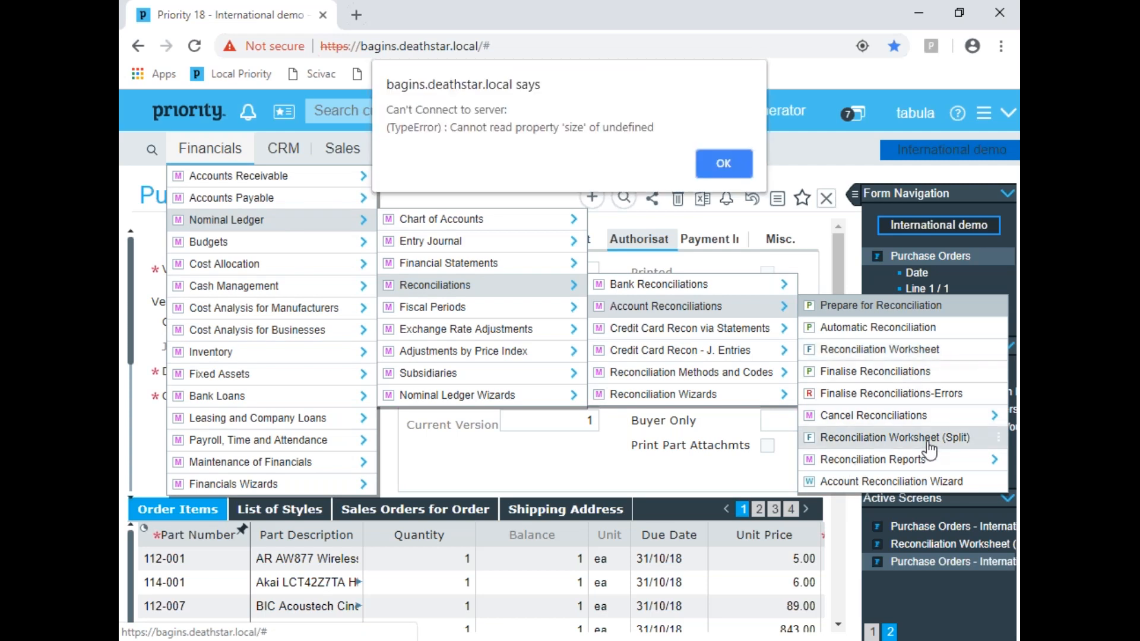
left_click(713, 161)
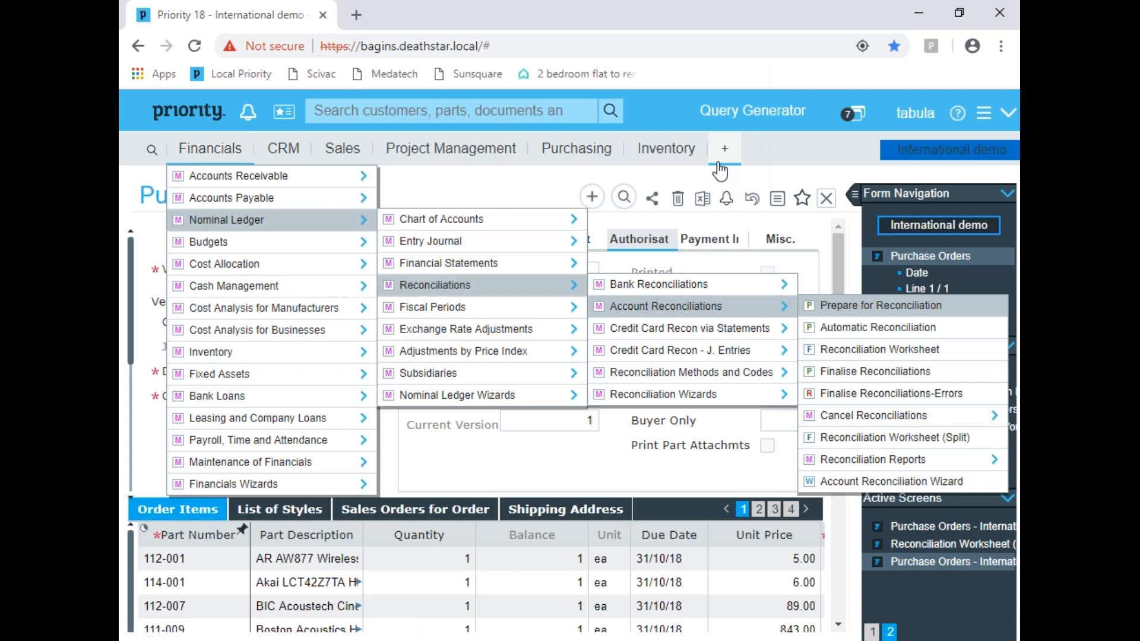
left_click(895, 440)
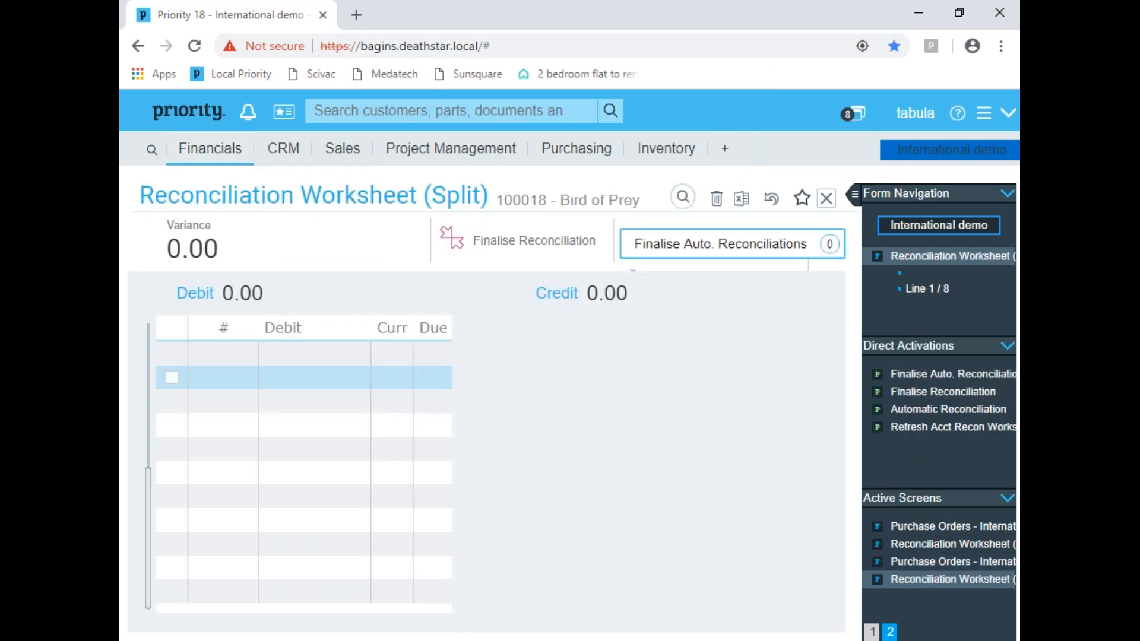
left_click(854, 197)
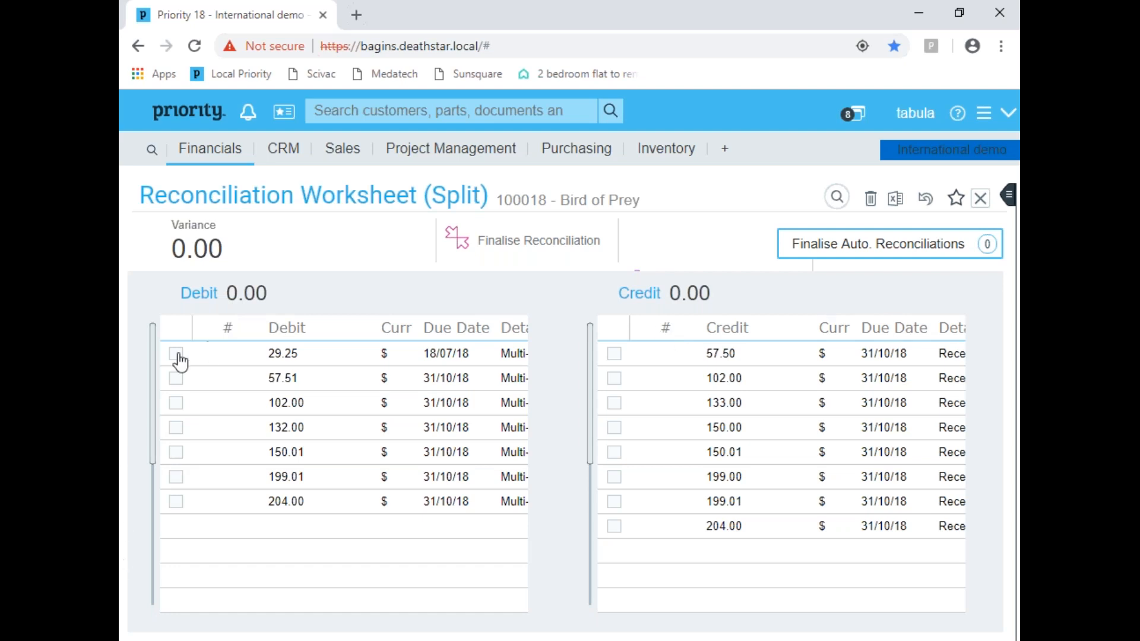
Step: Mark the 102.00 debit entry to check for matching credit recommendations, and unmark it
left_click(176, 404)
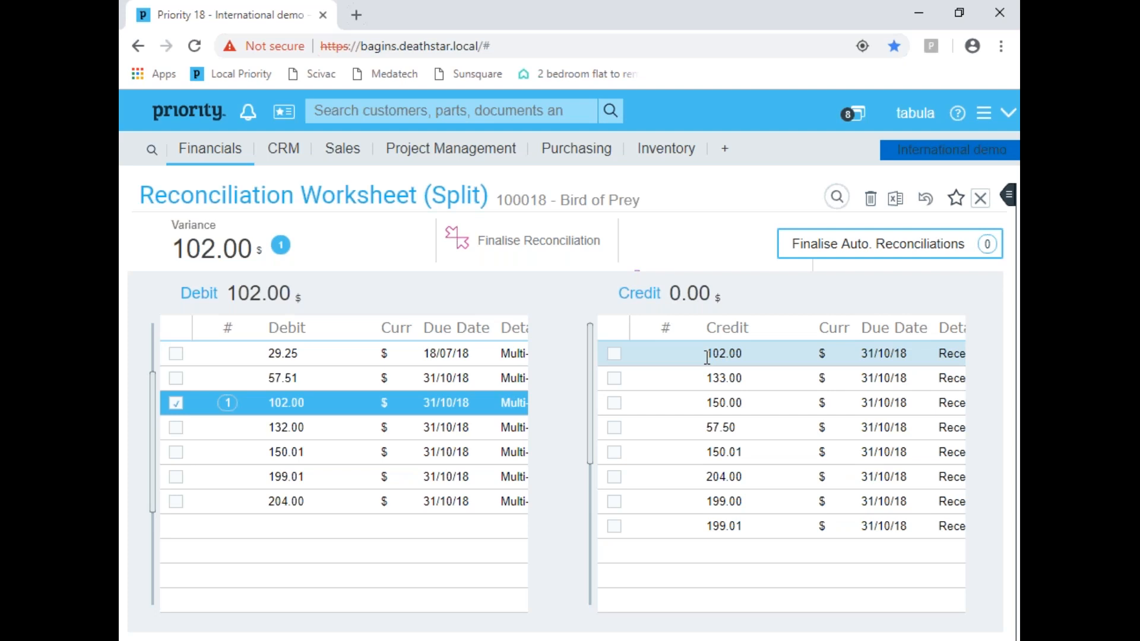
left_click(177, 404)
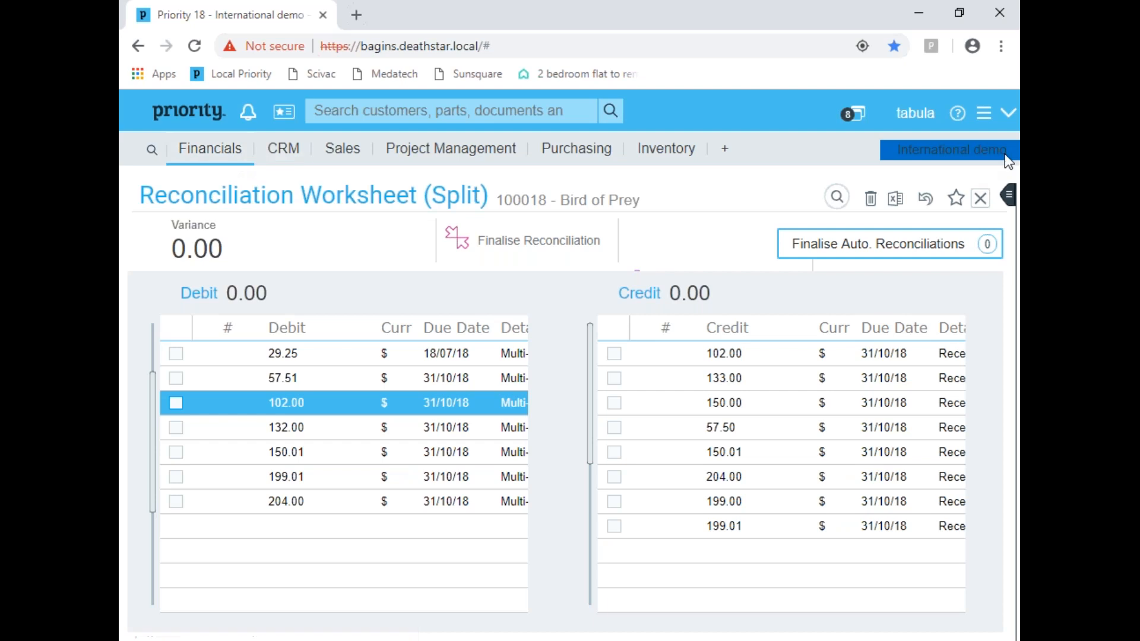
left_click(1018, 79)
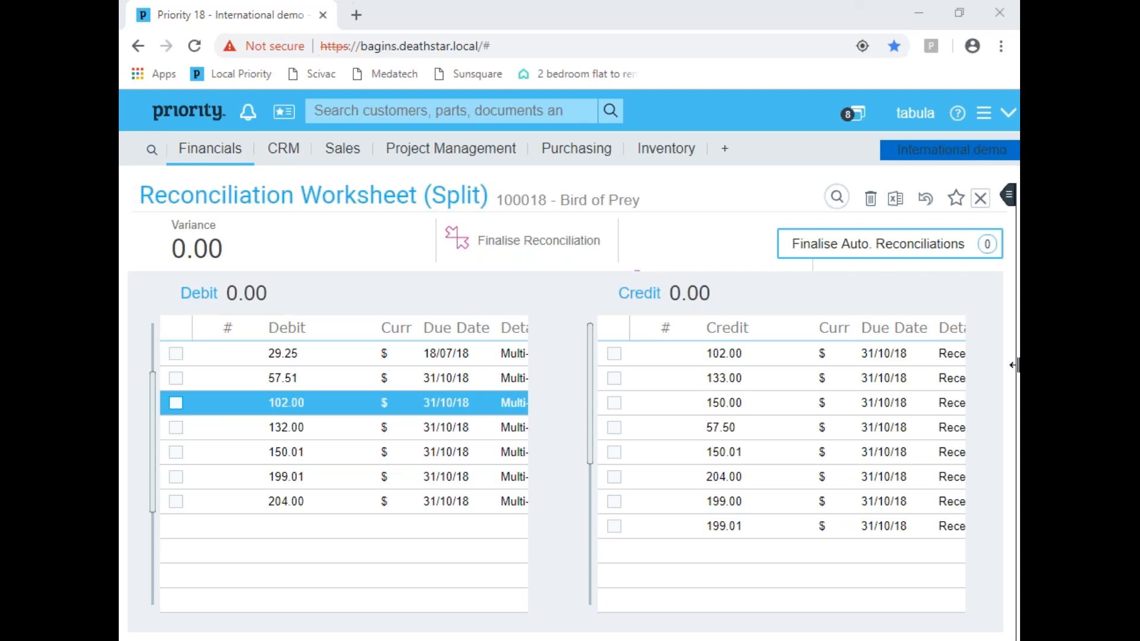
Step: Refresh the account reconciliation worksheet and hide the form navigation again
left_click(1008, 195)
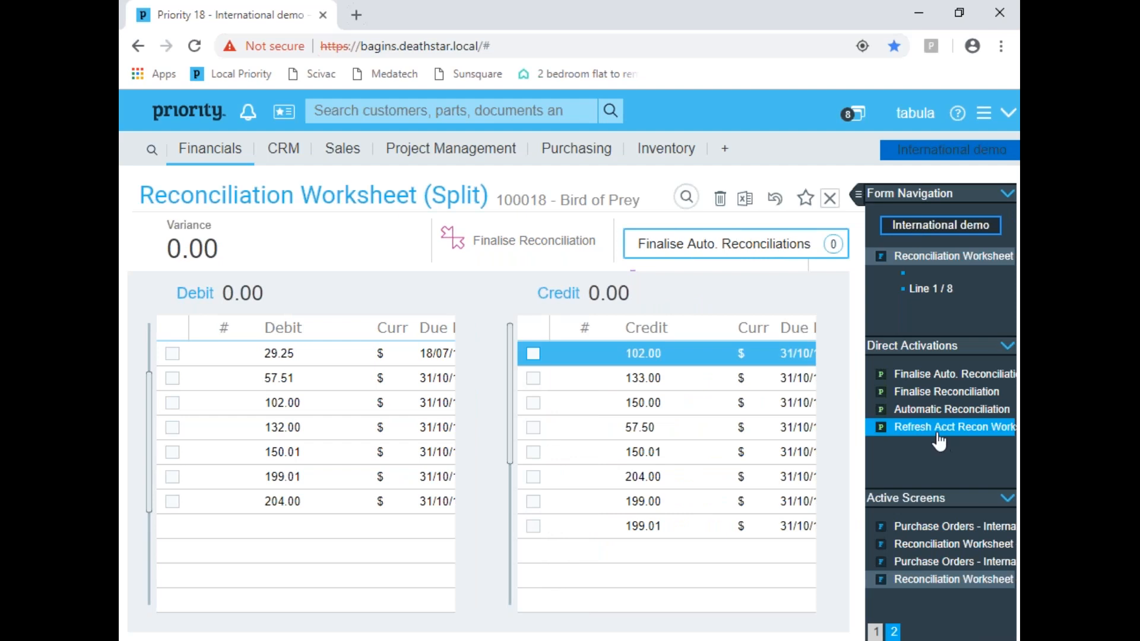
left_click(938, 435)
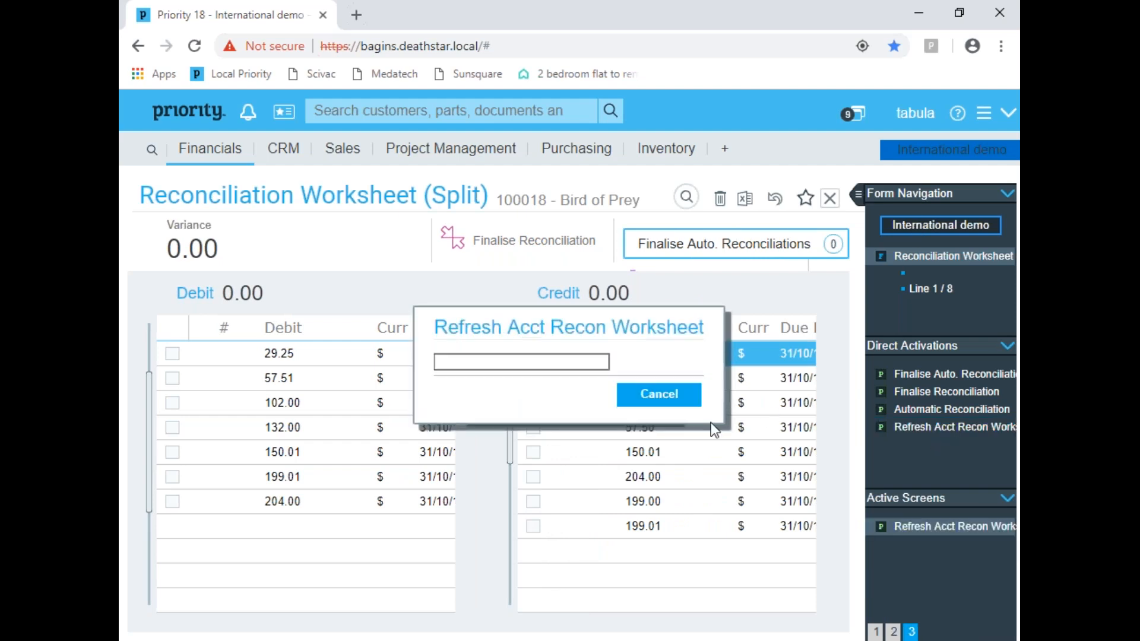
left_click(702, 408)
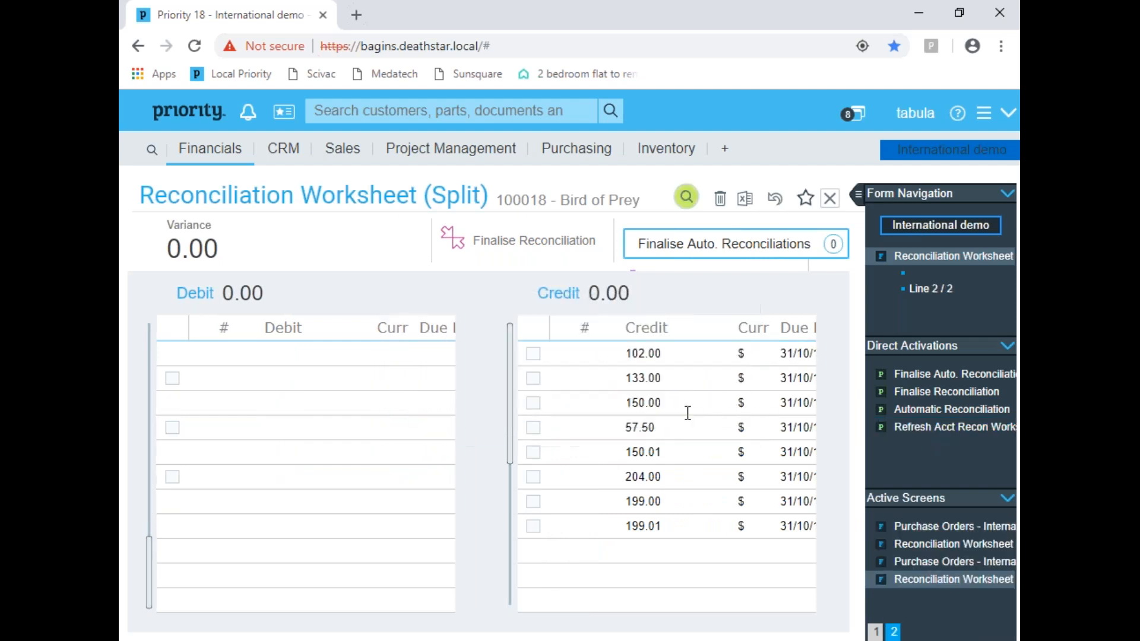
left_click(860, 200)
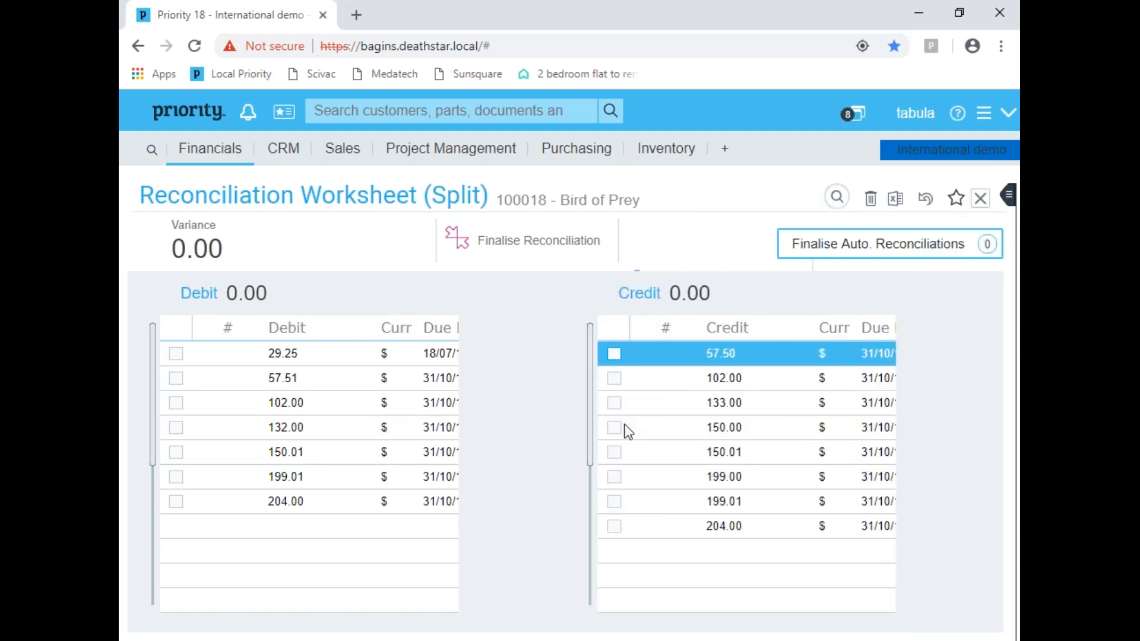
Step: Mark the 132.00 debit entry and the 133.00 credit entry for reconciliation against each other
left_click(172, 404)
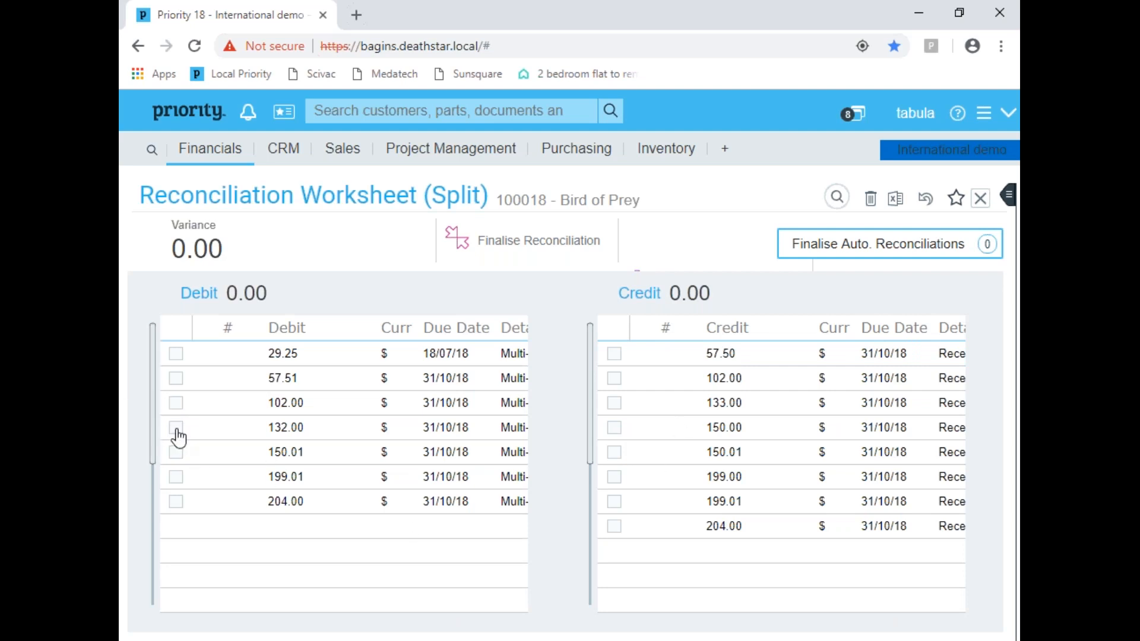
left_click(176, 428)
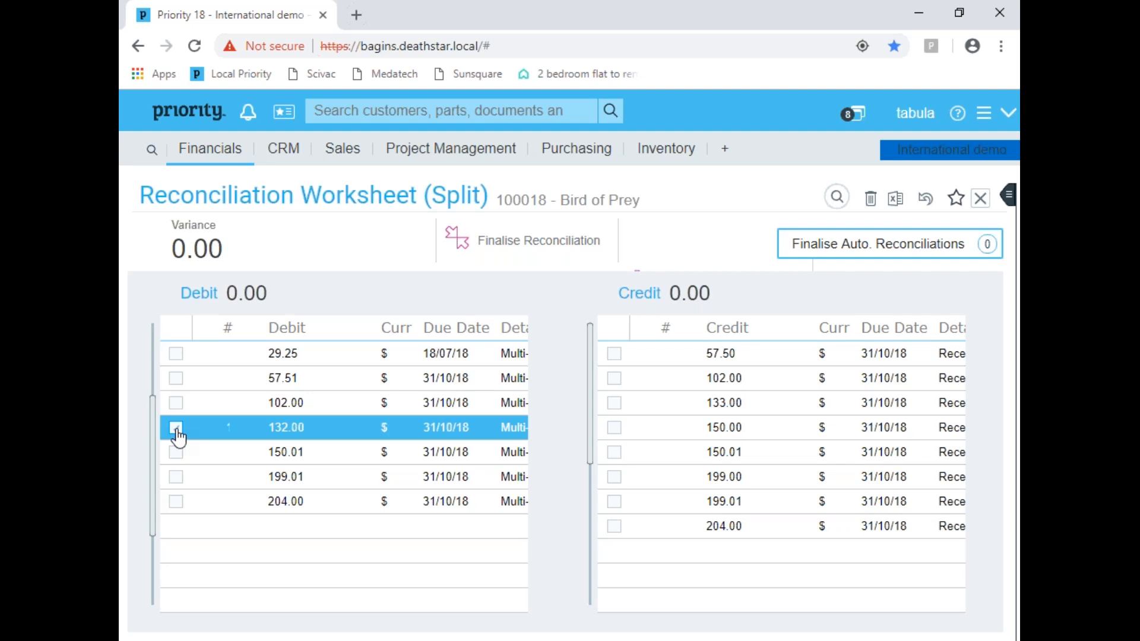
left_click(615, 404)
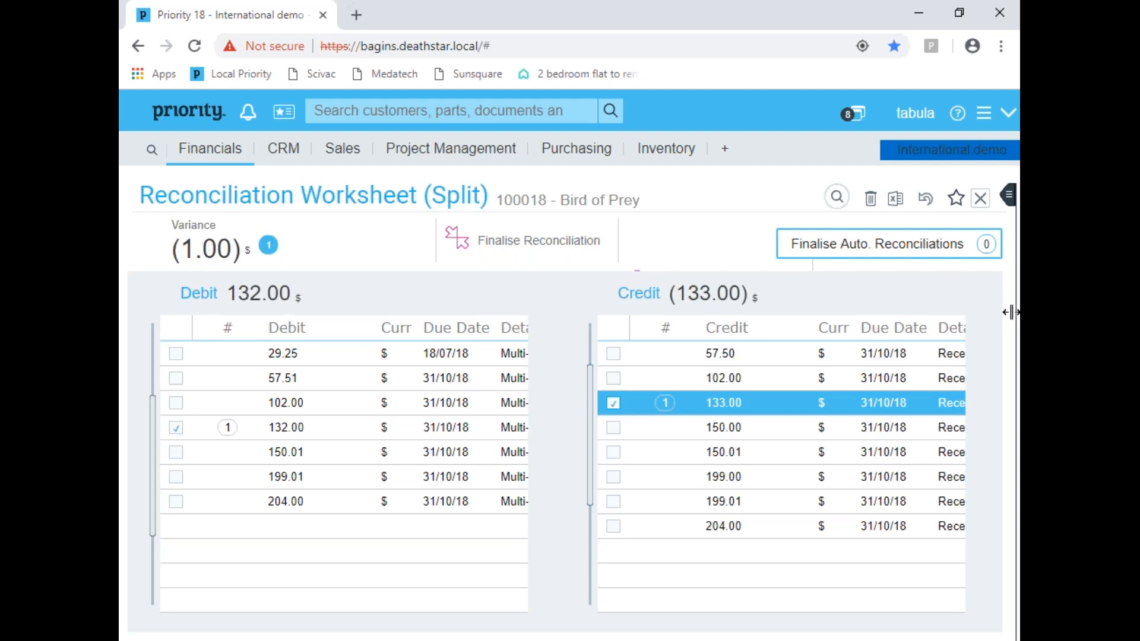
Step: Show the form navigation, start Finalise Reconciliation for the marked entries, and choose the ledger account for the unreconciled remainder
left_click_drag(1009, 195, 864, 195)
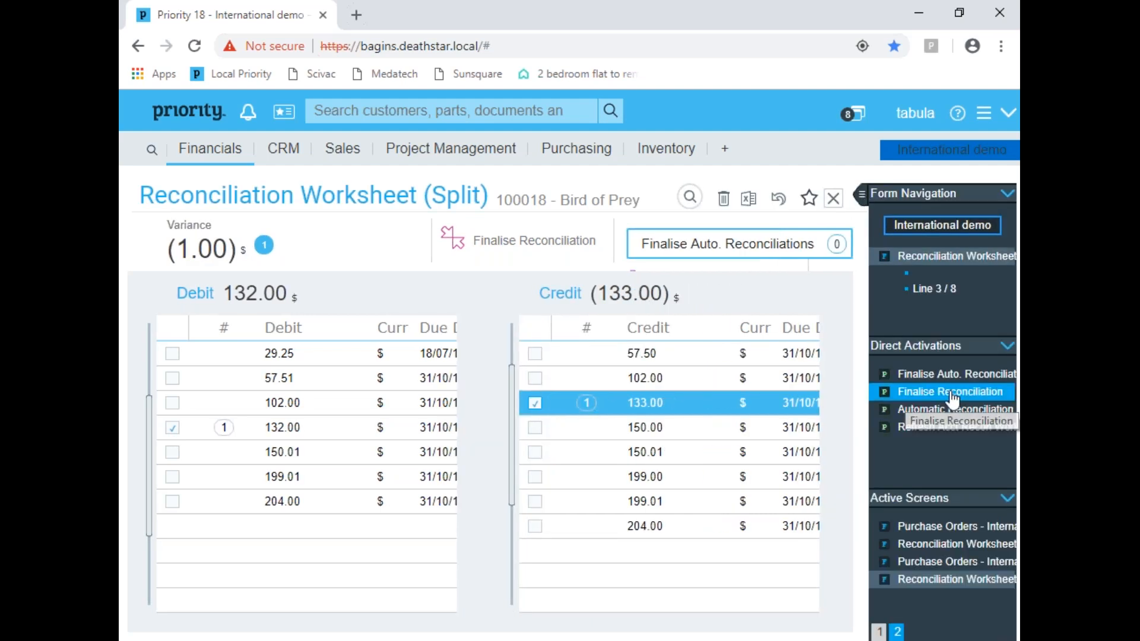
left_click(950, 393)
left_click(525, 404)
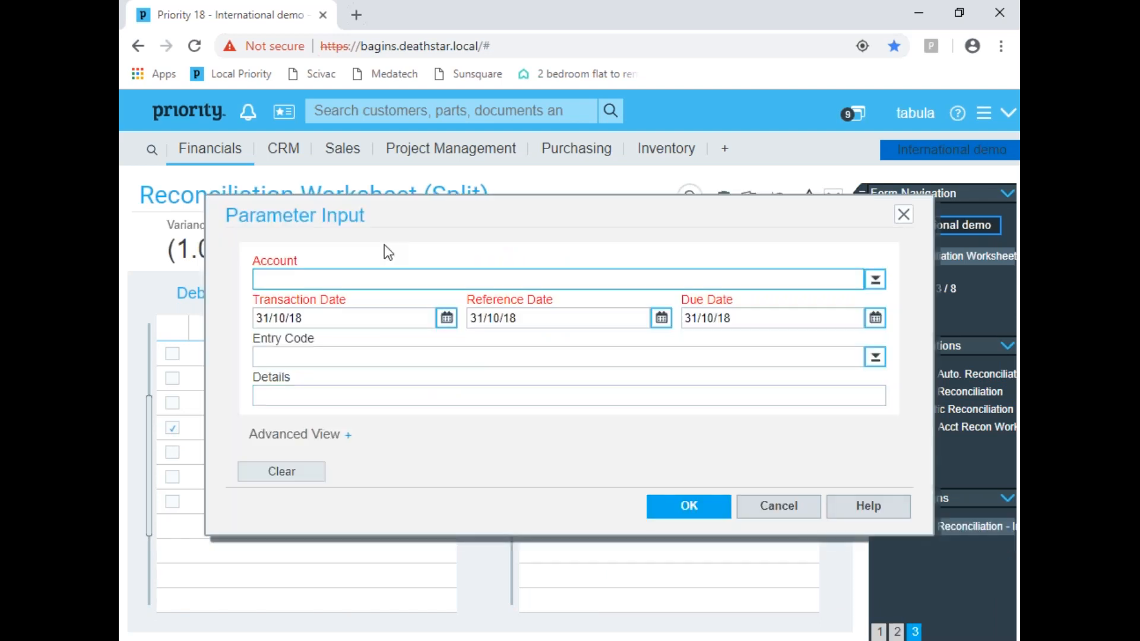
left_click(874, 279)
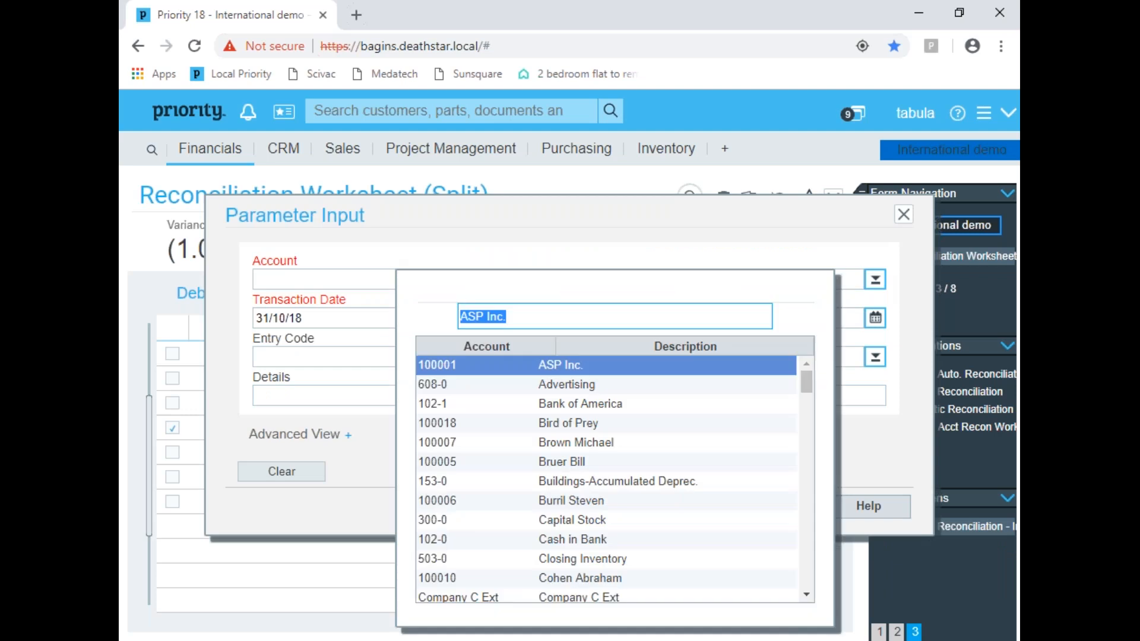
left_click_drag(810, 382, 818, 477)
left_click(676, 522)
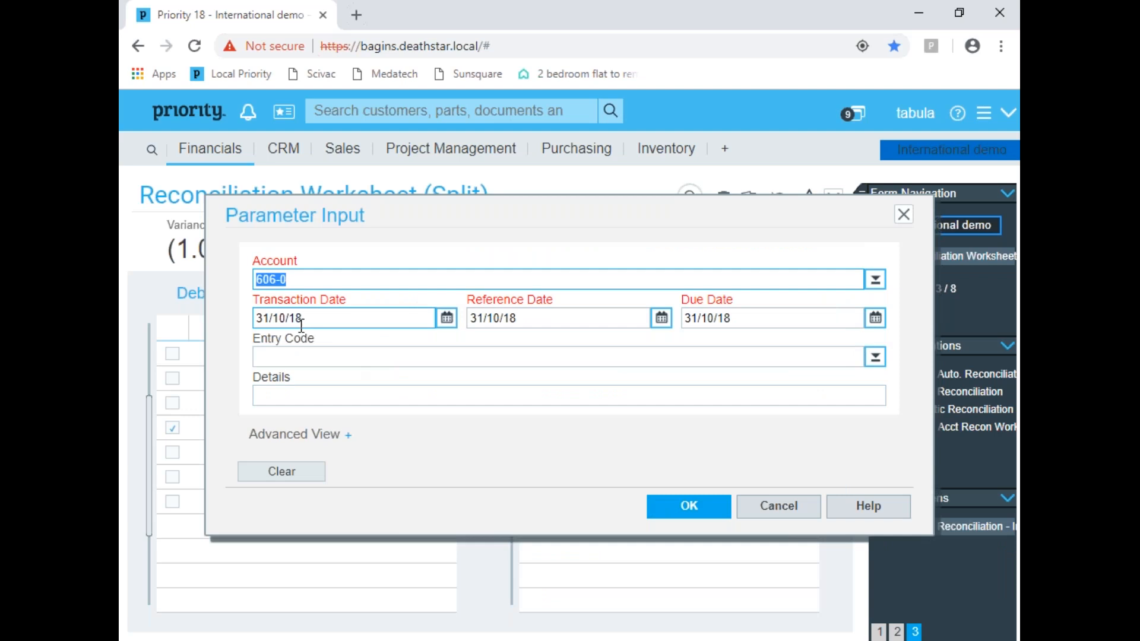
Step: Finalise the reconciliation with 31/10/18 as transaction, reference and due date, leaving the entry code and details empty
left_click(611, 322)
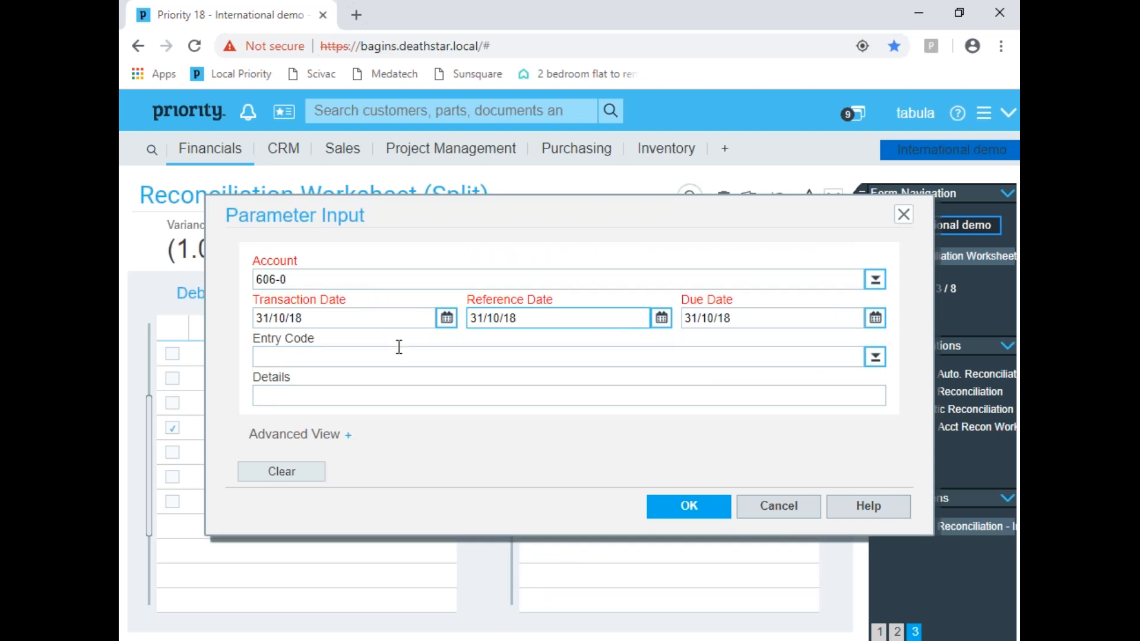
left_click(343, 360)
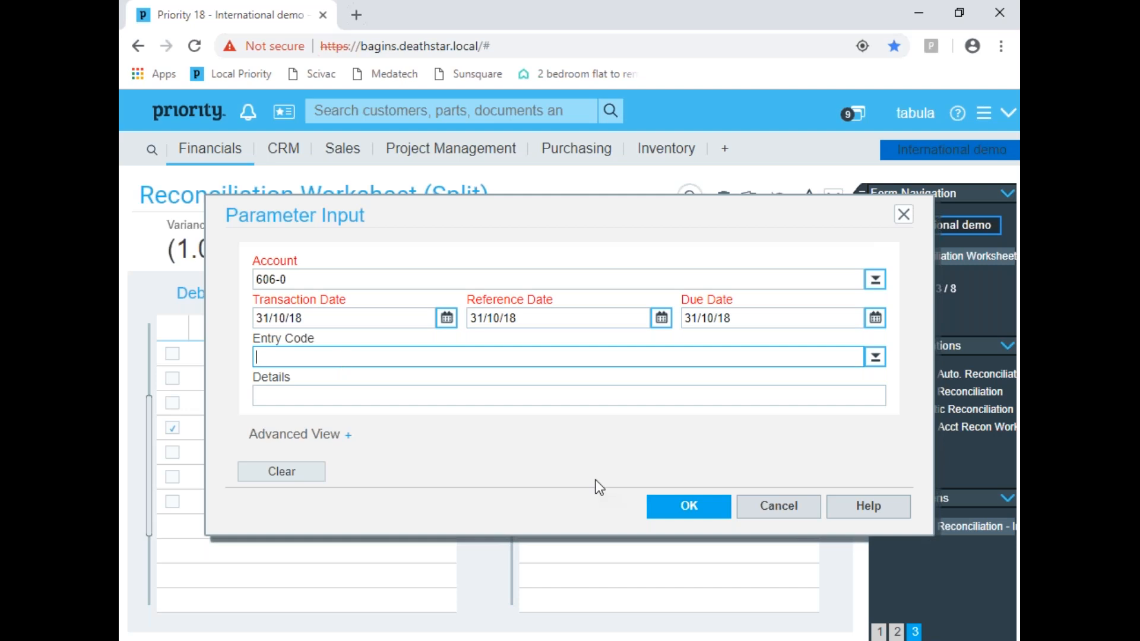
left_click(678, 511)
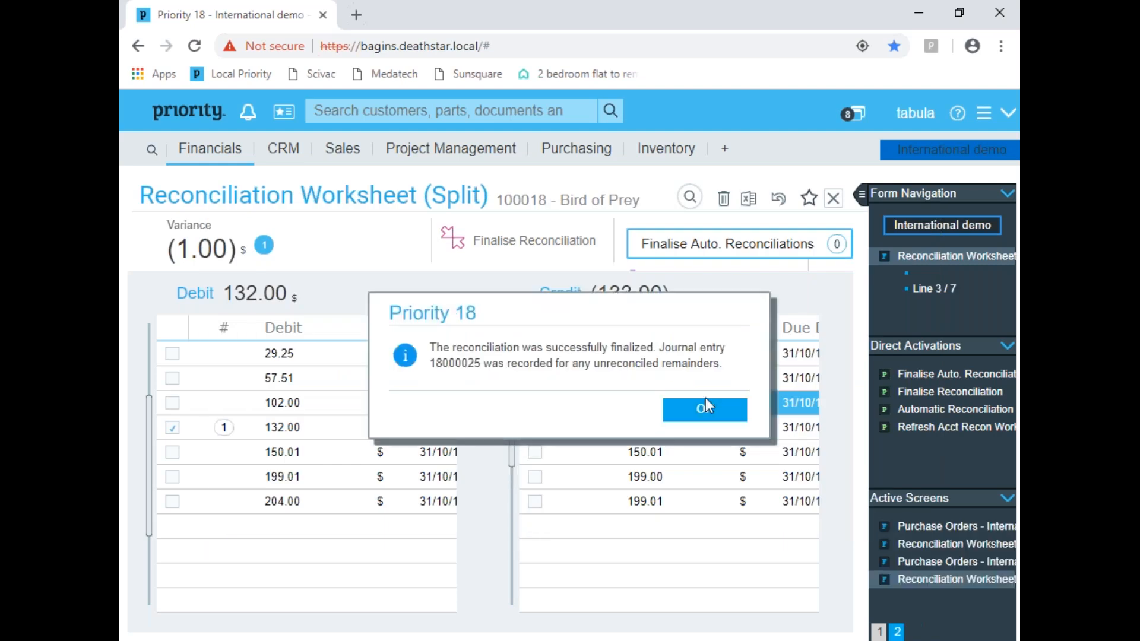
left_click(706, 408)
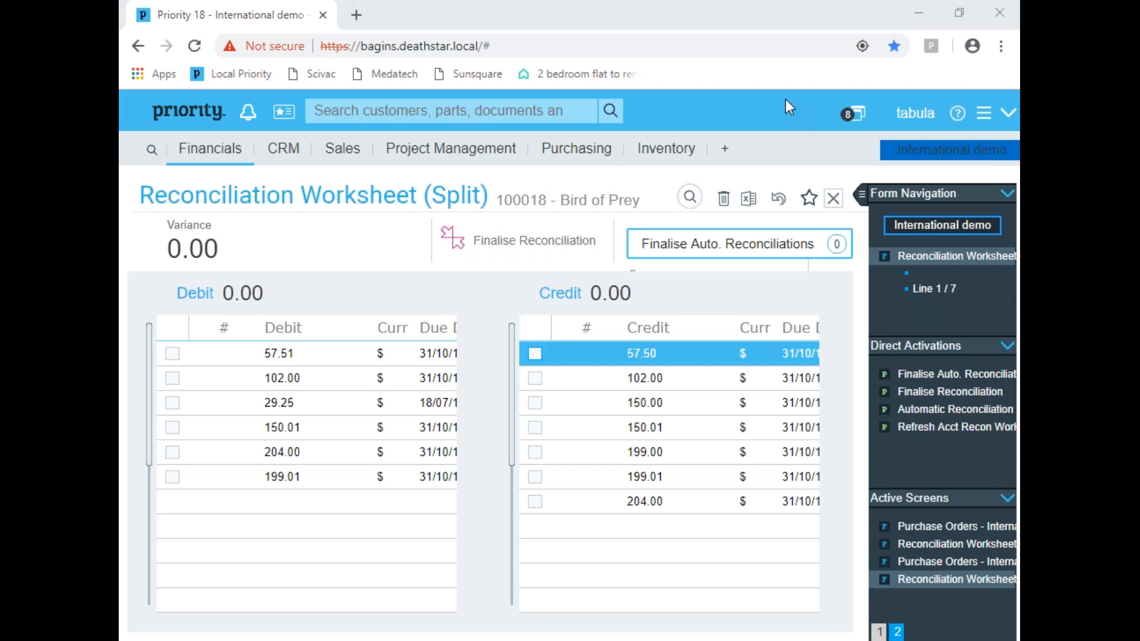
left_click(758, 59)
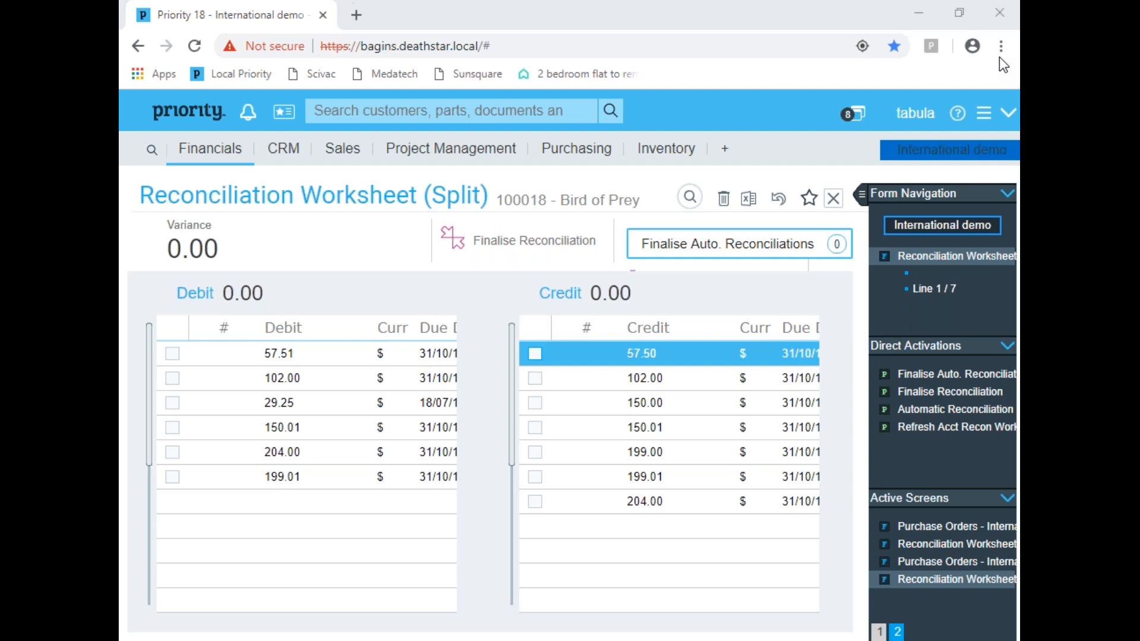